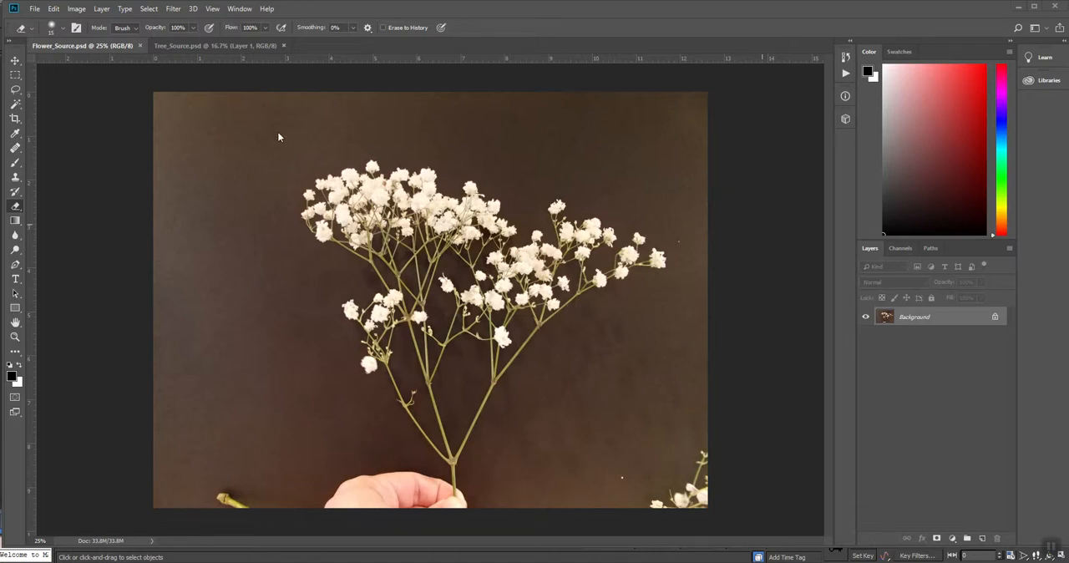
- Crop the image to a square marquee selection around the whole flower sprig and clear the selection
left_click(16, 75)
left_click_drag(280, 133, 752, 511)
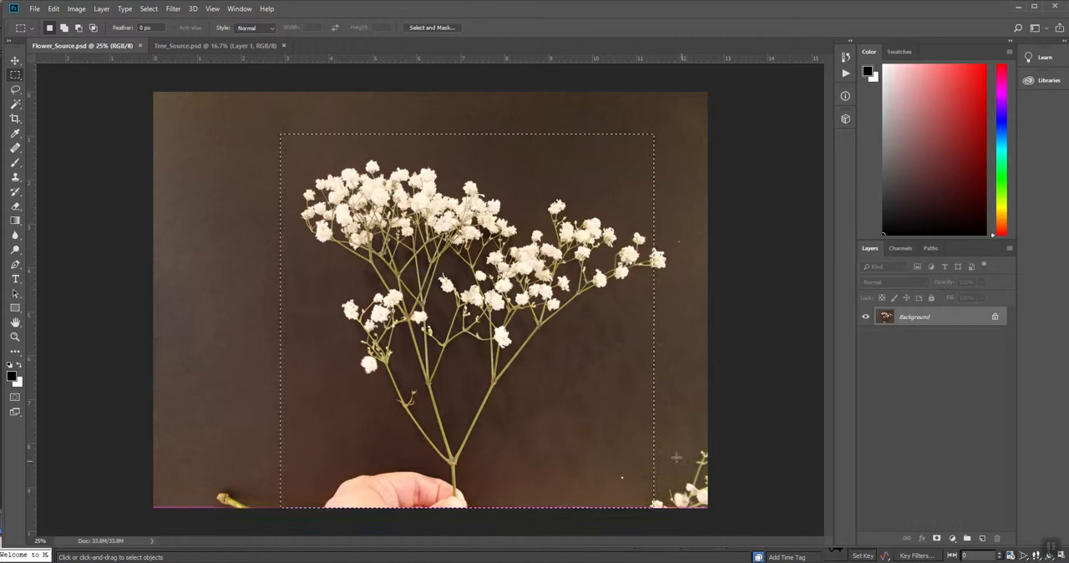
left_click_drag(581, 418, 596, 406)
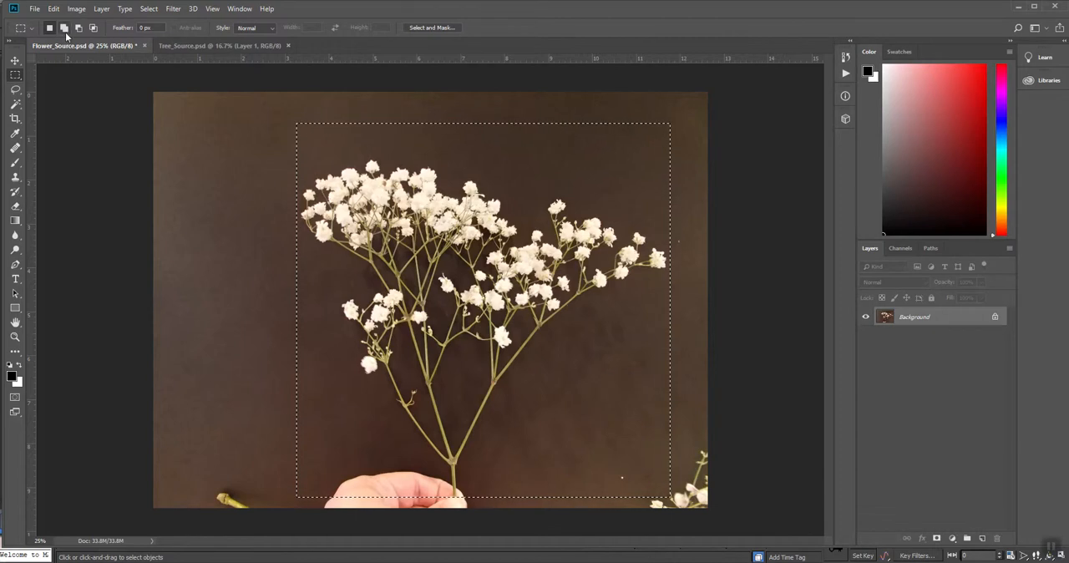
left_click(76, 8)
left_click(81, 126)
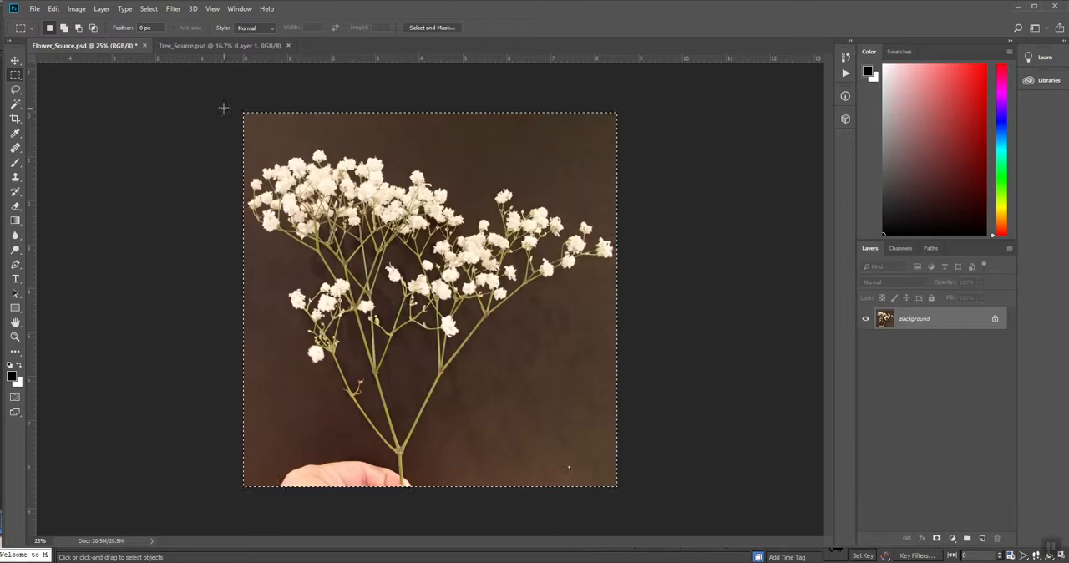
key("ctrl+d")
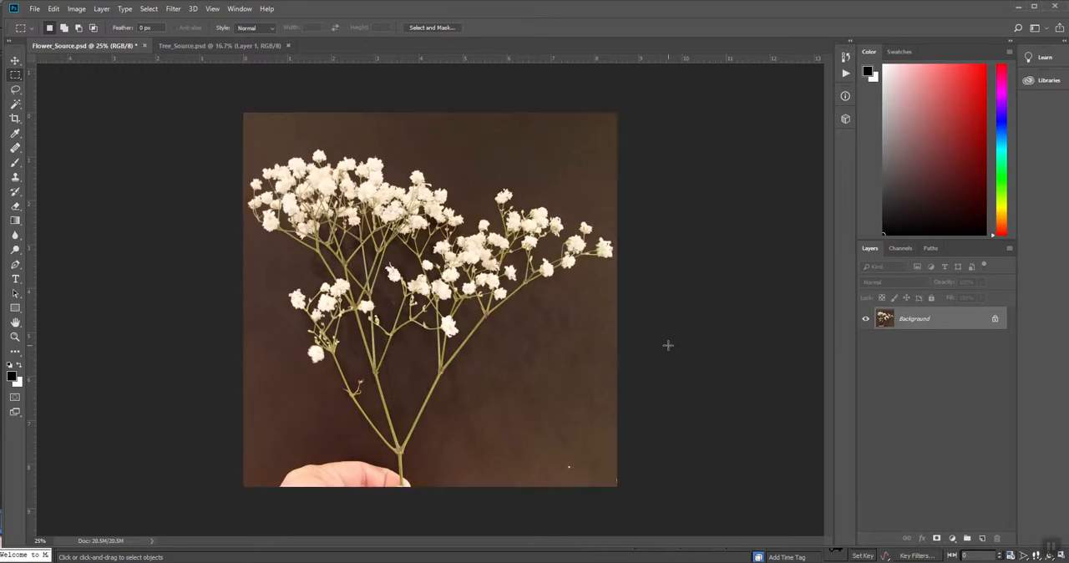
- Try a Levels adjustment of 19, 1.15 and 229 on the Green channel only, then return to the RGB composite
left_click(901, 249)
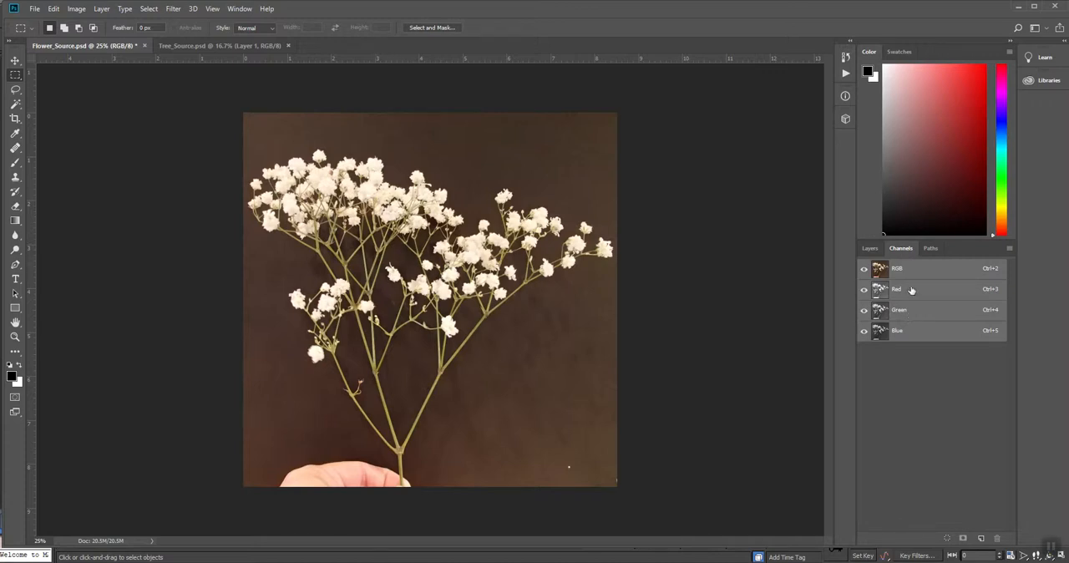
left_click(900, 316)
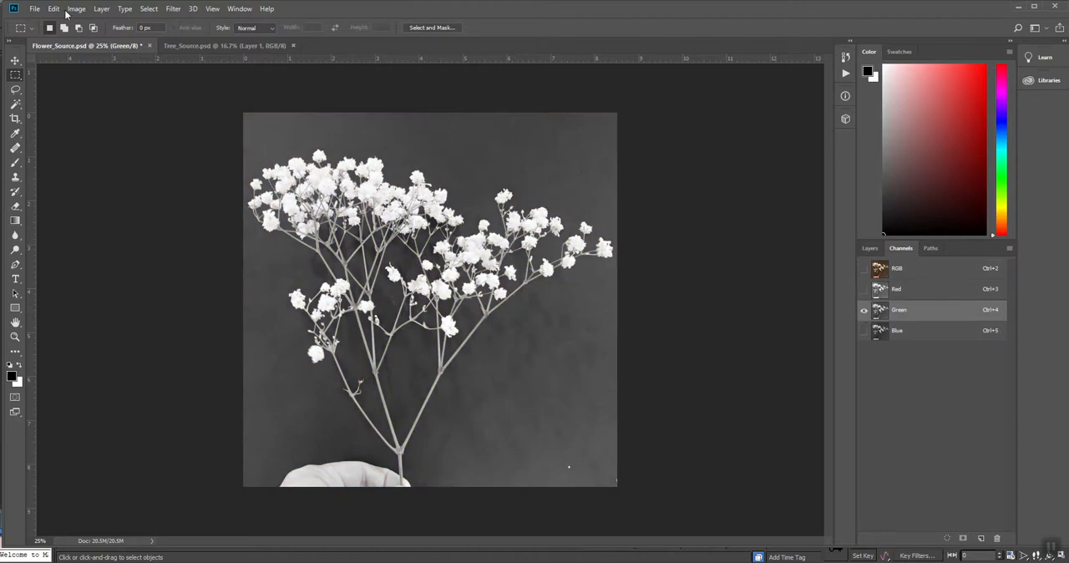
left_click(75, 8)
mouse_move(99, 39)
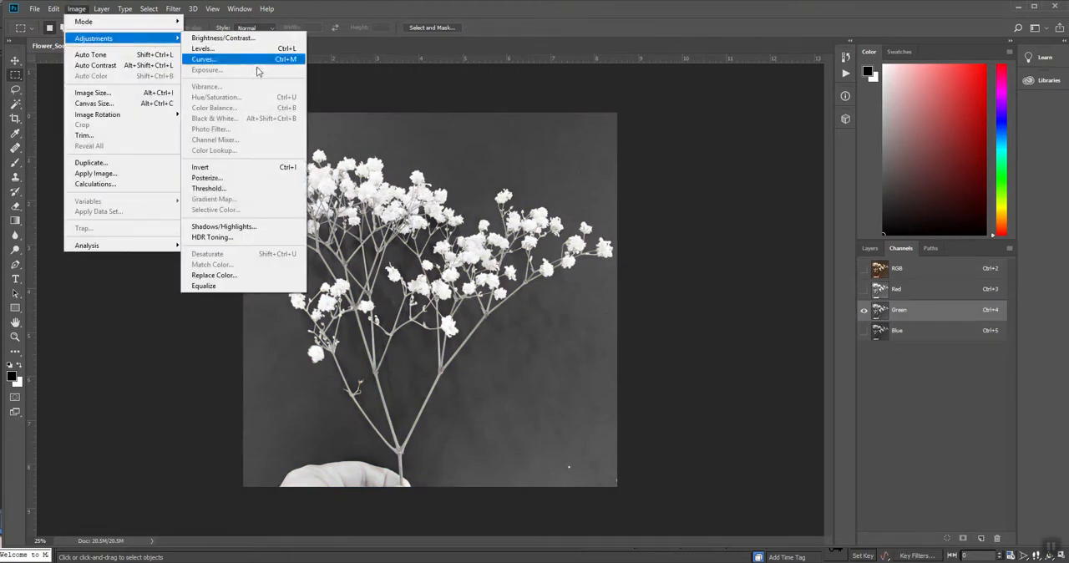
left_click(208, 52)
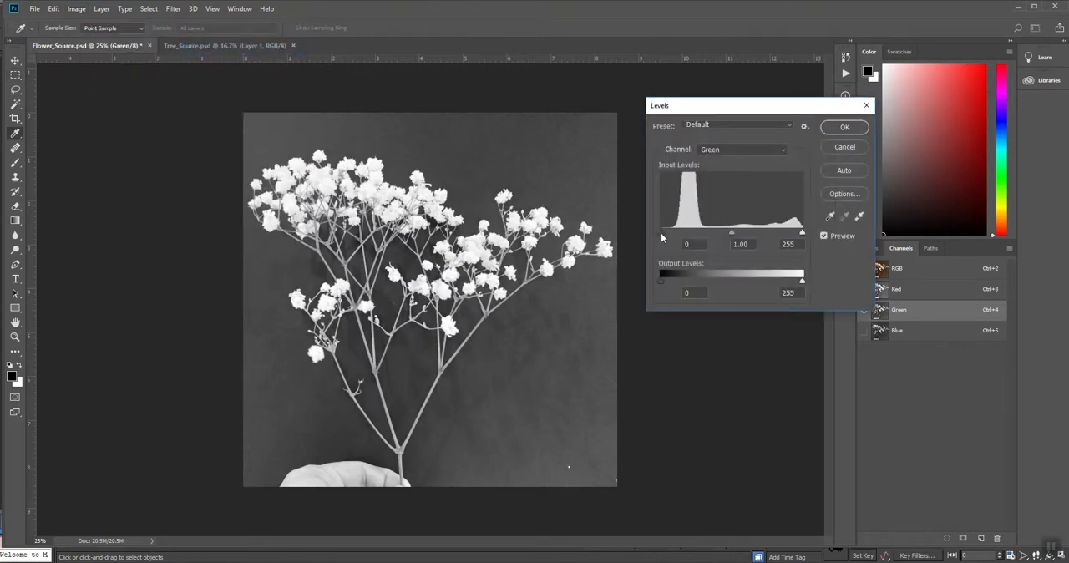
left_click_drag(661, 232, 671, 234)
left_click_drag(819, 110, 793, 101)
left_click_drag(777, 226, 700, 226)
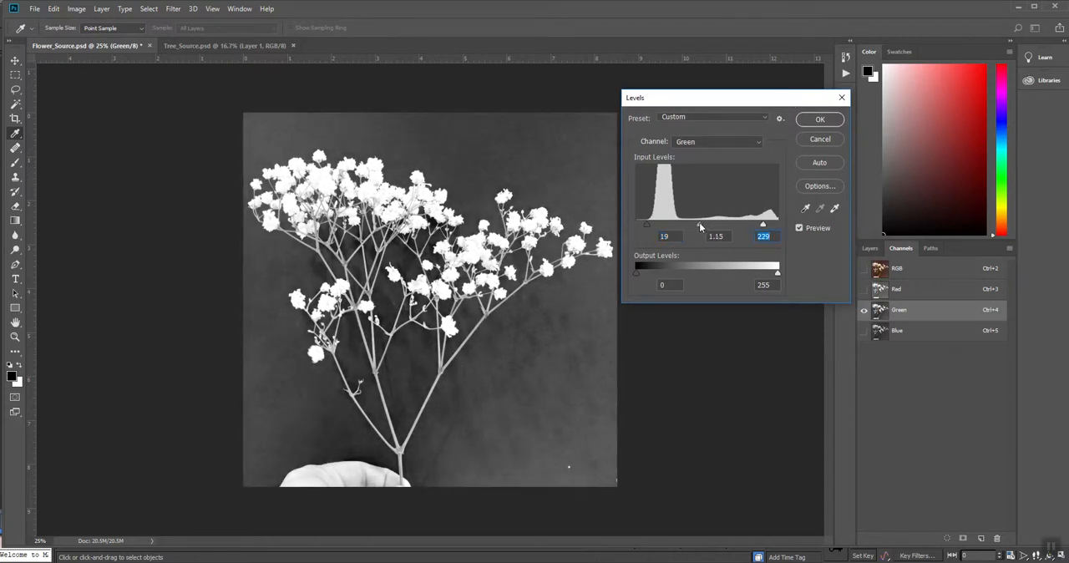
left_click(823, 140)
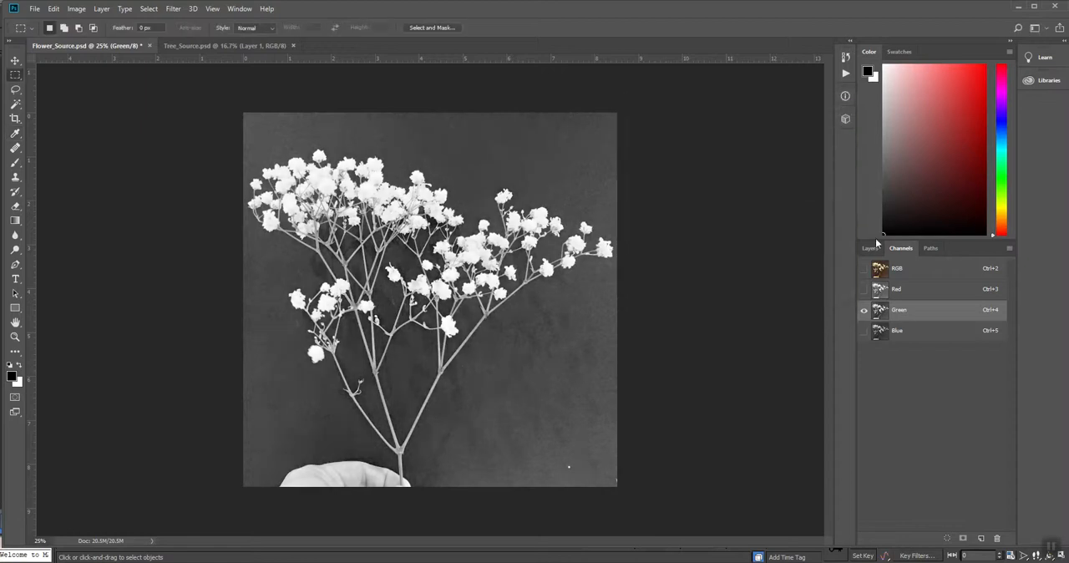
left_click(900, 270)
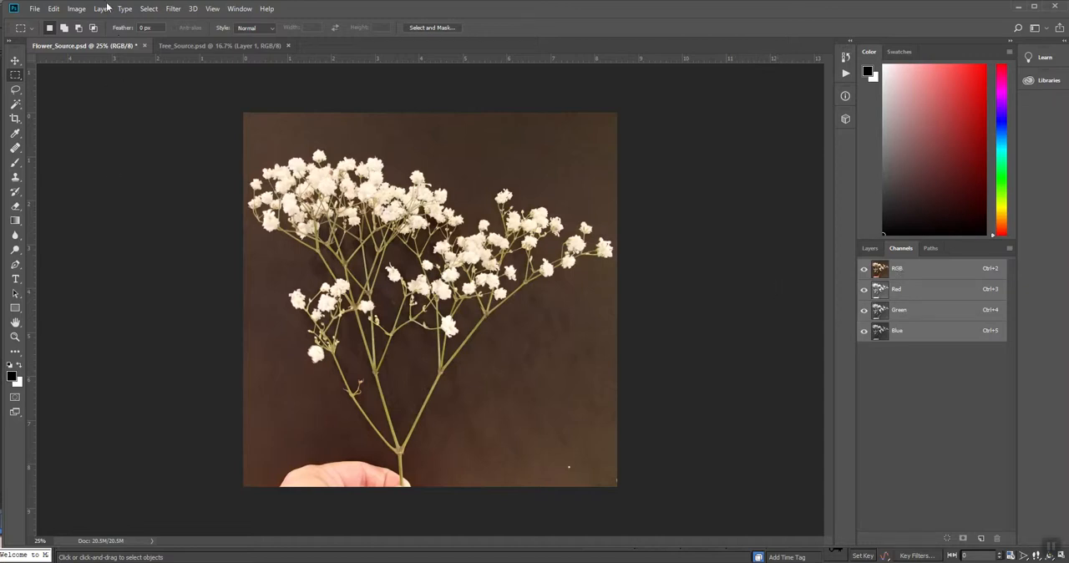
- Shift the hue of the whole image by +14 with Hue/Saturation
left_click(74, 10)
mouse_move(88, 39)
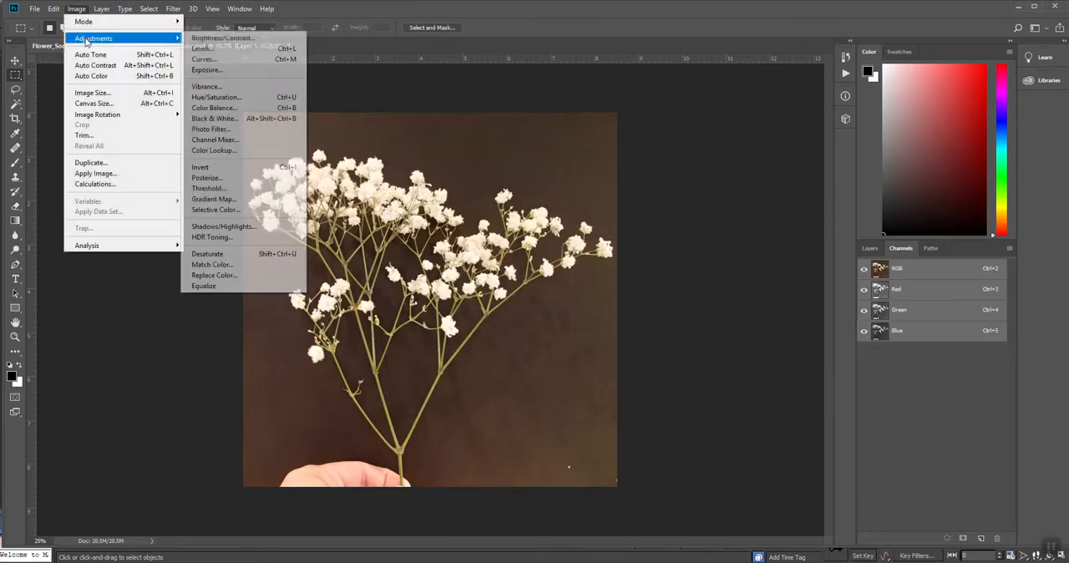
left_click(203, 99)
left_click_drag(806, 205, 814, 208)
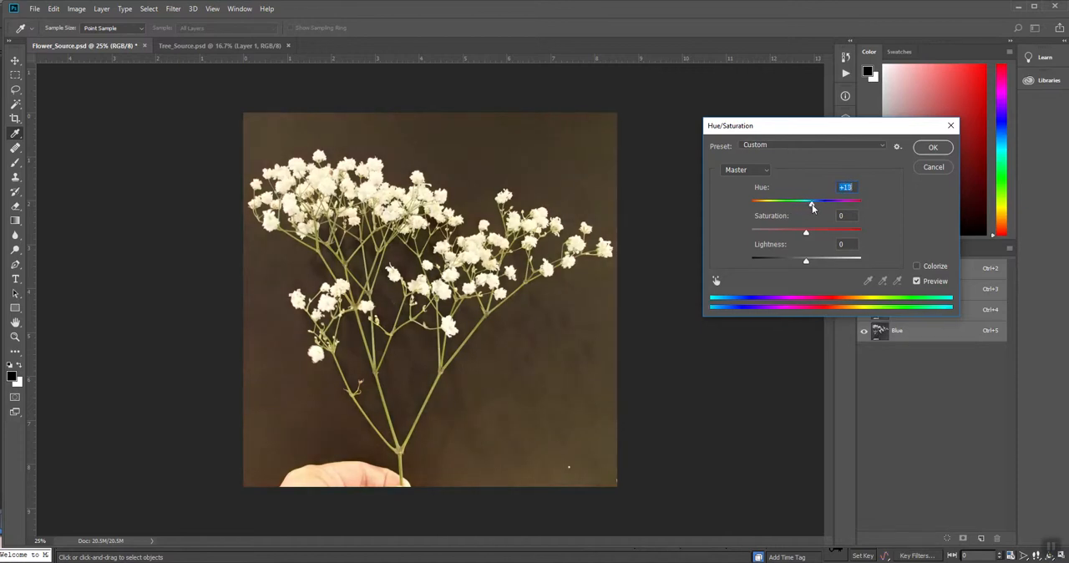
left_click(936, 149)
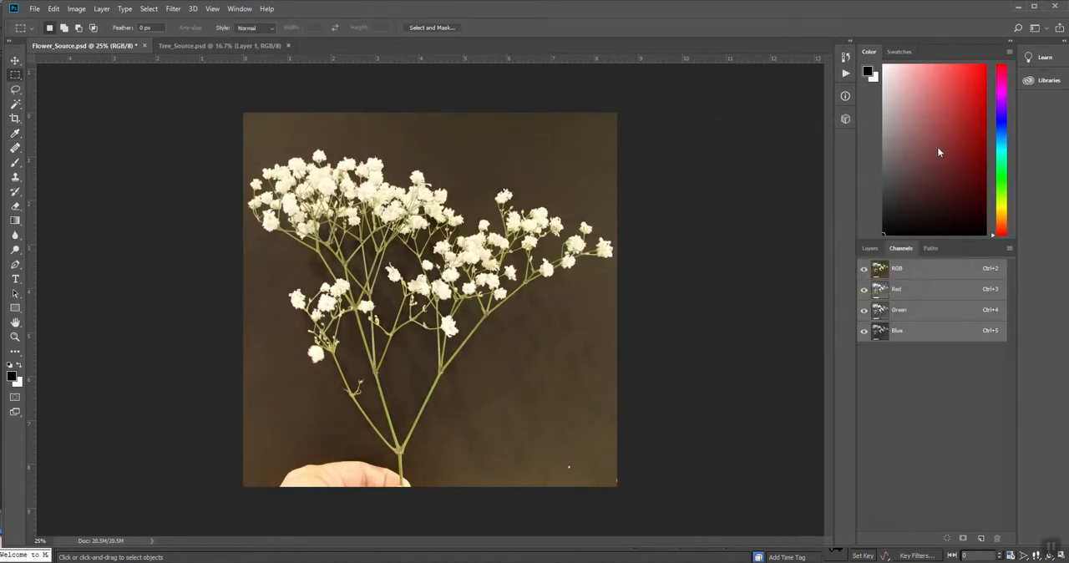
- Resize the image to 512 by 512 pixels
left_click(872, 249)
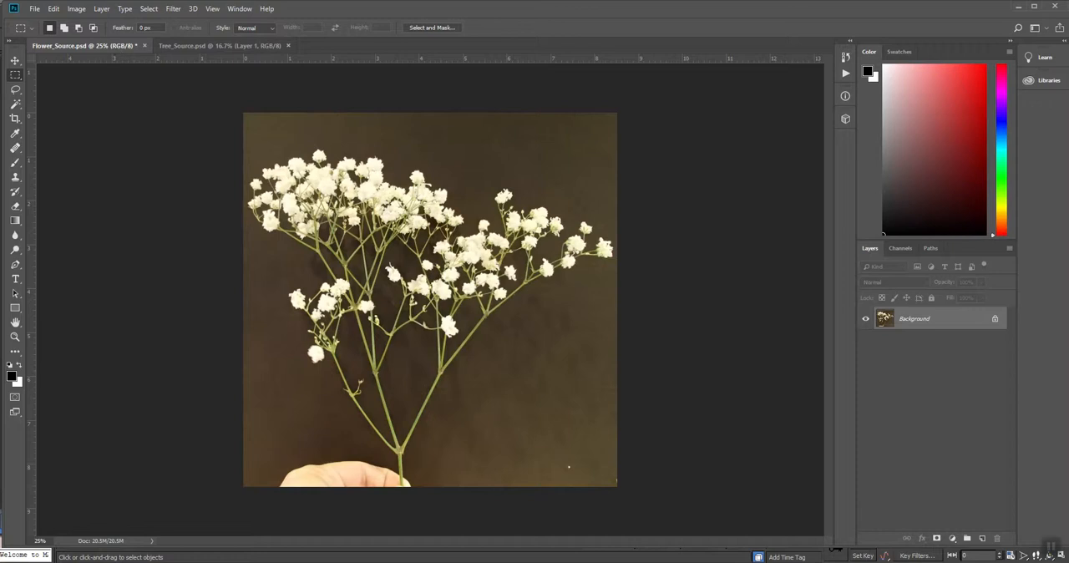
left_click(75, 9)
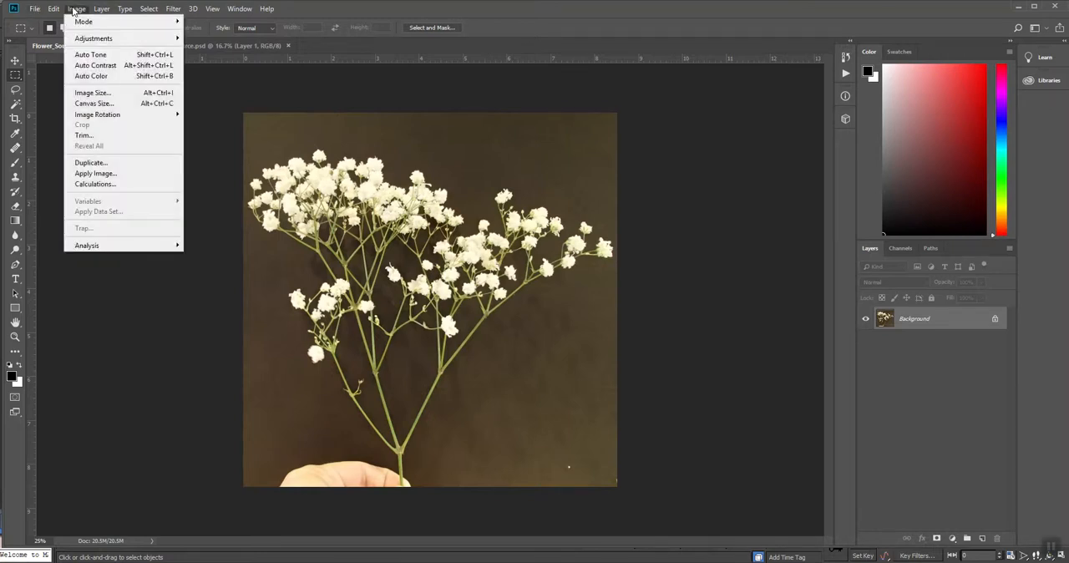
left_click(81, 93)
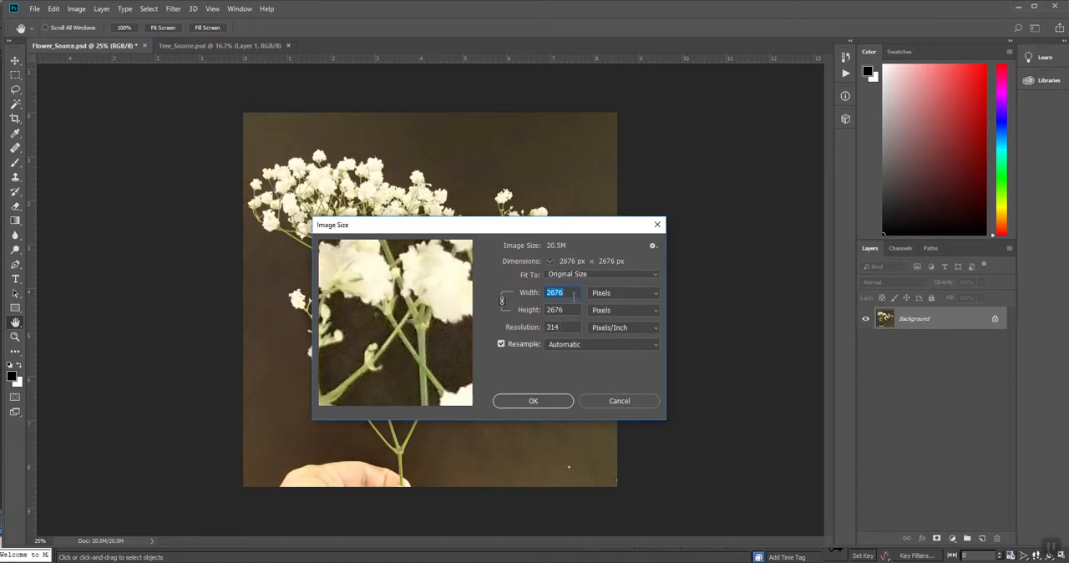
type("512")
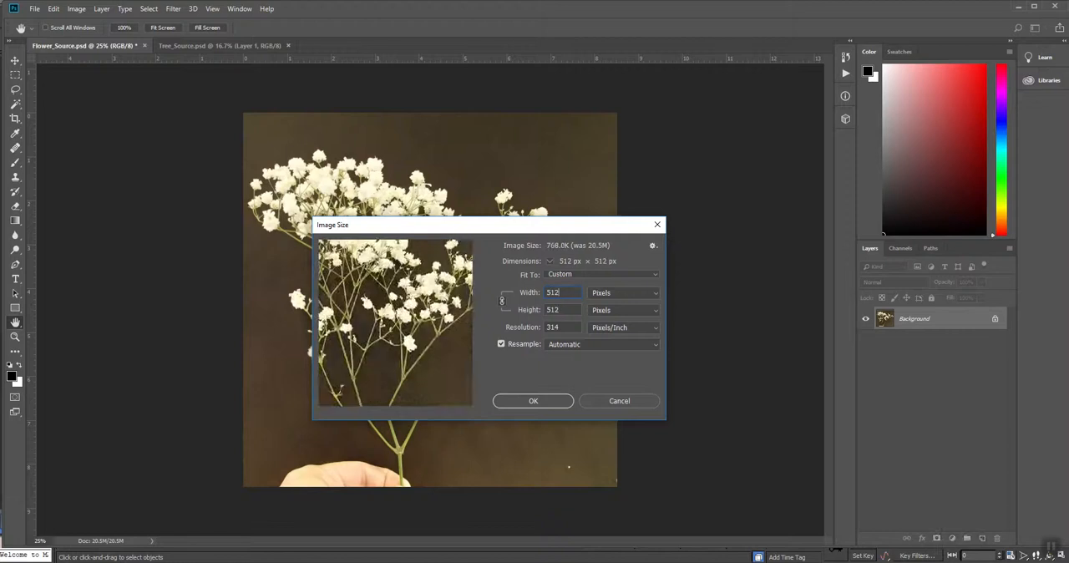
key("Return")
- Select the brown background surrounding the sprig with the Magic Wand at a tolerance of 32
key("z")
right_click(419, 285)
left_click(434, 299)
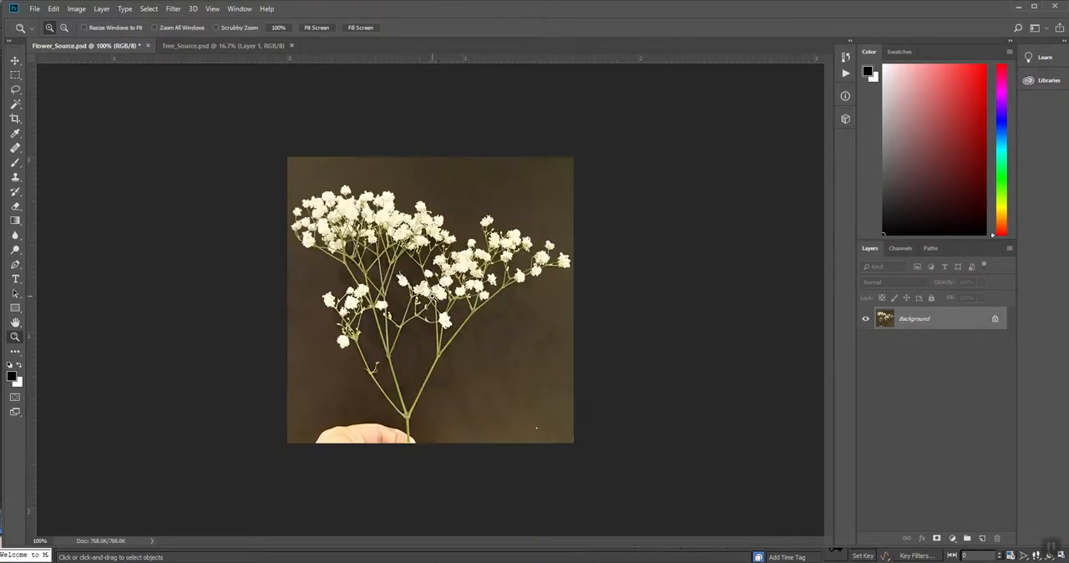
left_click(420, 294)
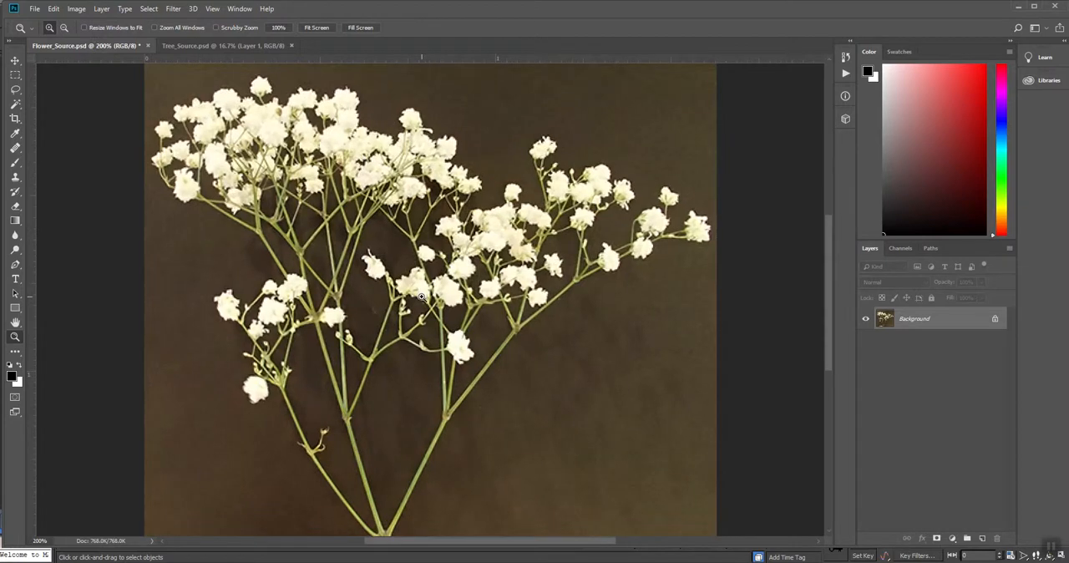
mouse_move(506, 344)
left_mouse_down()
mouse_move(504, 283)
mouse_move(507, 327)
left_mouse_up()
key("ctrl+minus")
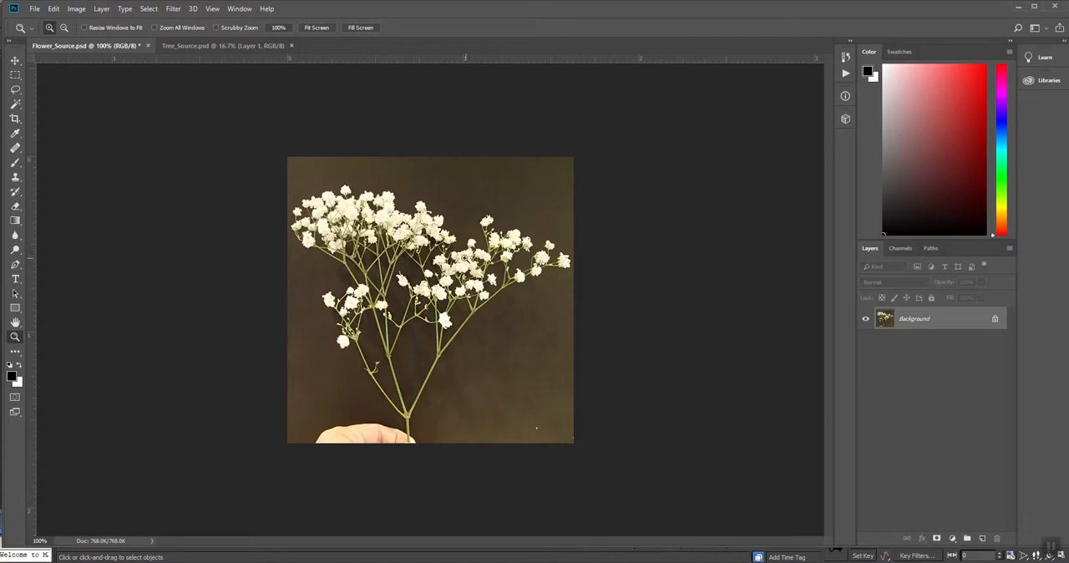
key("w")
left_click(447, 194)
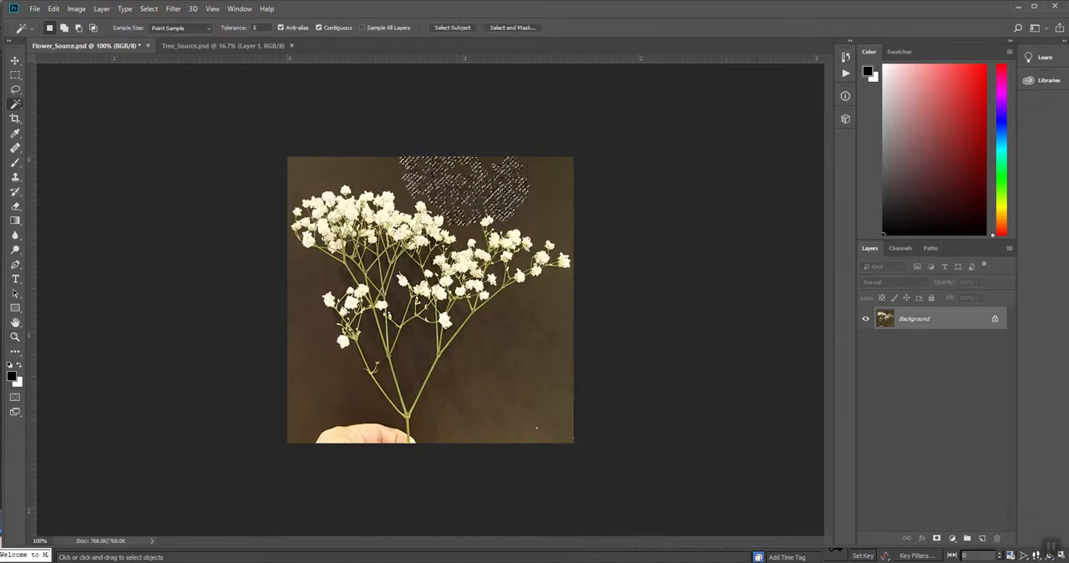
left_click_drag(262, 27, 164, 28)
type("32")
left_click(545, 207)
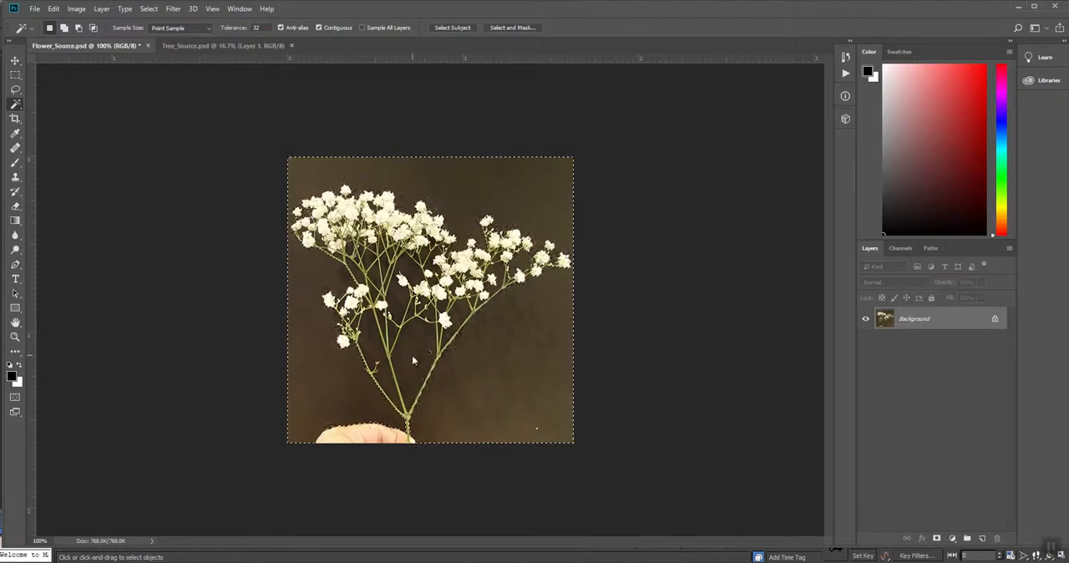
- Extend the background selection to the larger enclosed gaps between the stems
key("ctrl+d")
left_click(396, 299, "shift")
left_click(376, 266, "shift")
left_click(315, 281, "shift")
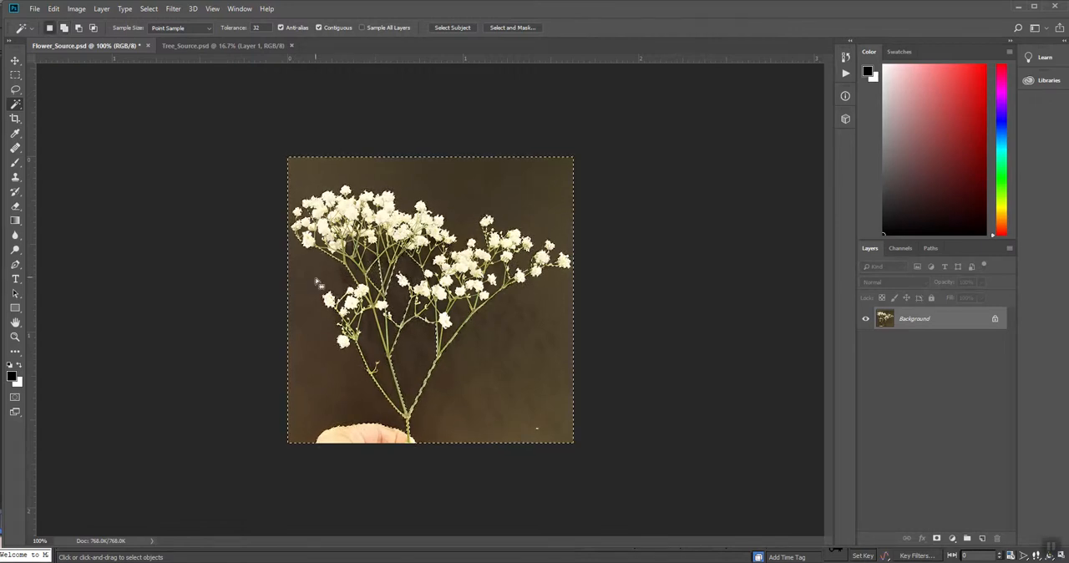
- Invert the selection to copy the sprig onto its own layer, and hide the Background layer
key("ctrl+shift+i")
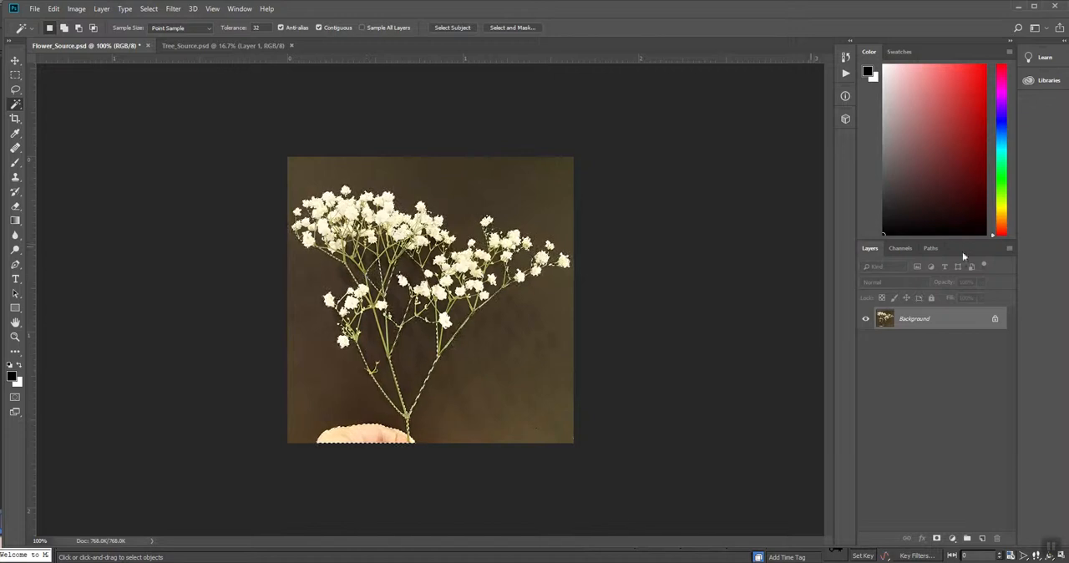
key("ctrl+j")
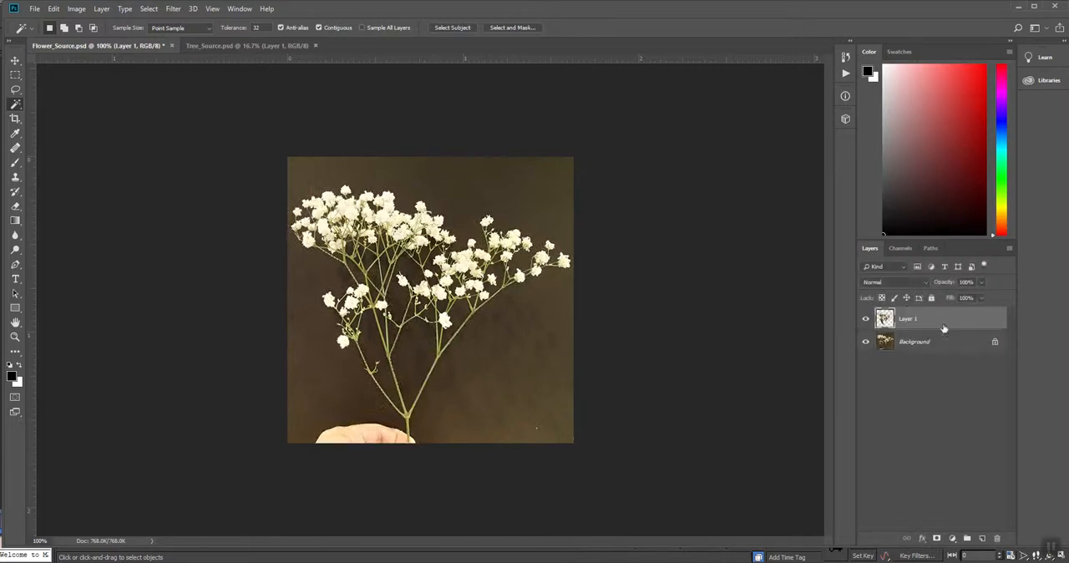
left_click(865, 344)
- Add a new layer directly beneath the cut-out sprig and fill it with bright red
key("z")
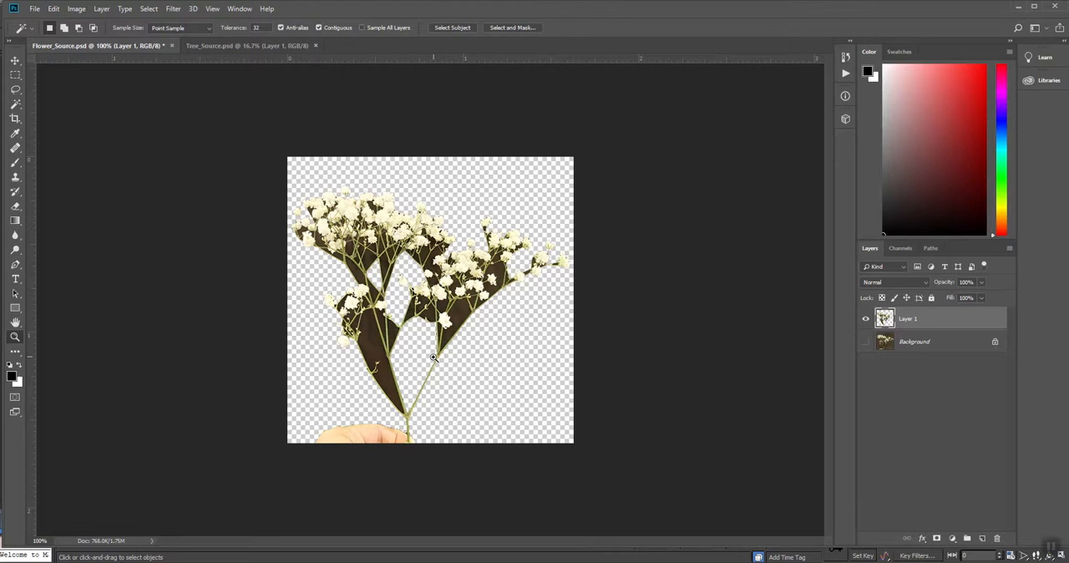
left_click(408, 364)
left_click_drag(459, 446, 475, 375)
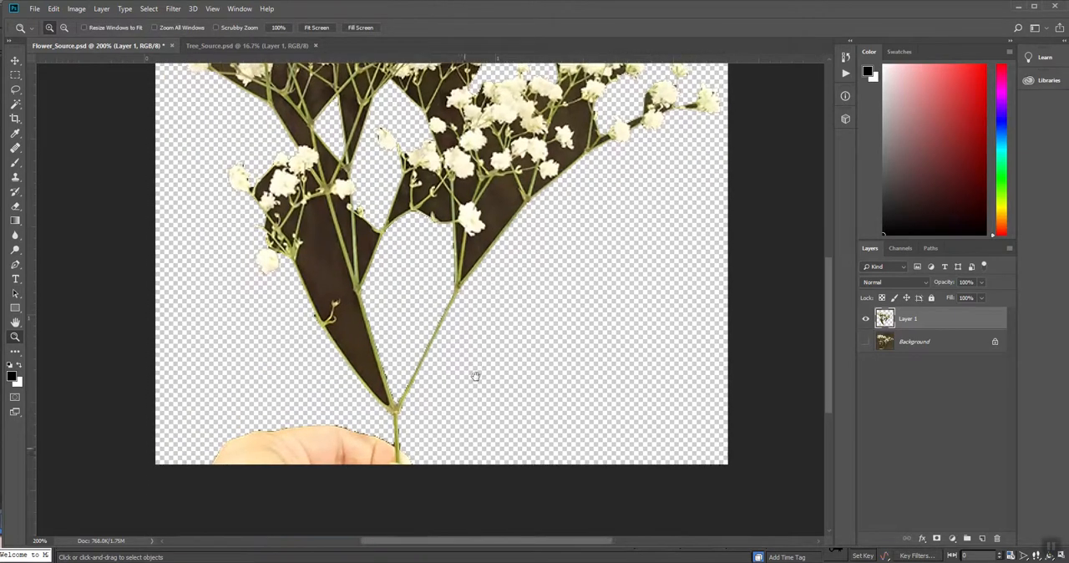
left_click(951, 348)
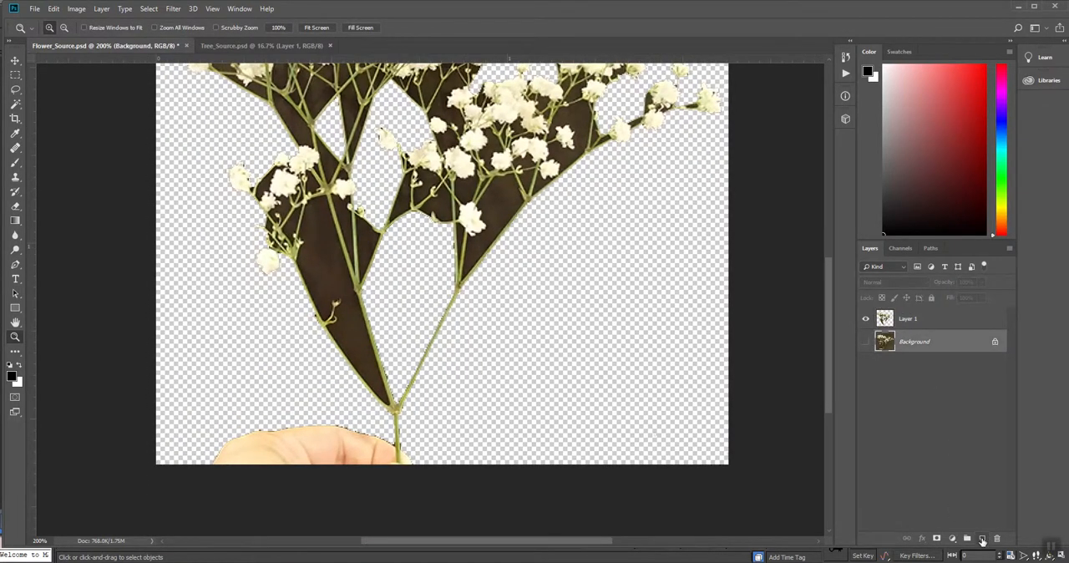
left_click(982, 538)
left_click(980, 89)
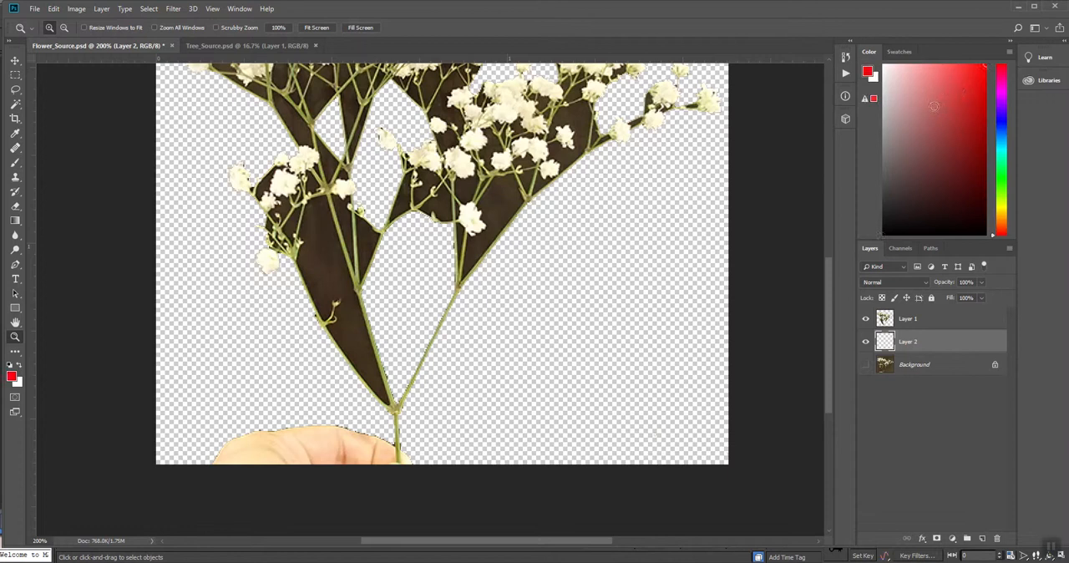
key("alt+BackSpace")
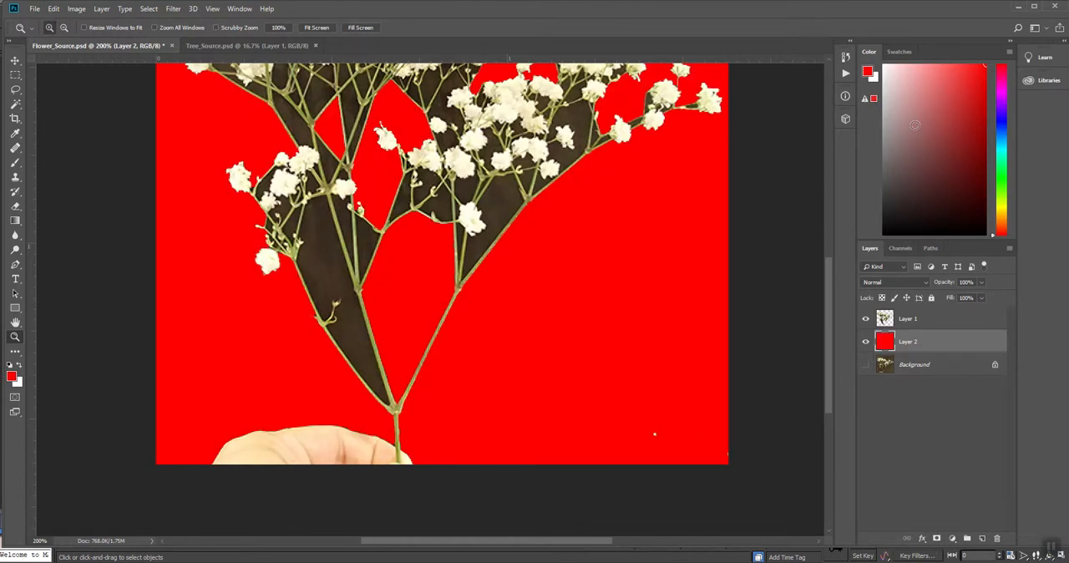
- Remove the stray specks from the cut-out layer in the image's lower-right corner using a rectangular marquee
key("alt+bracketright")
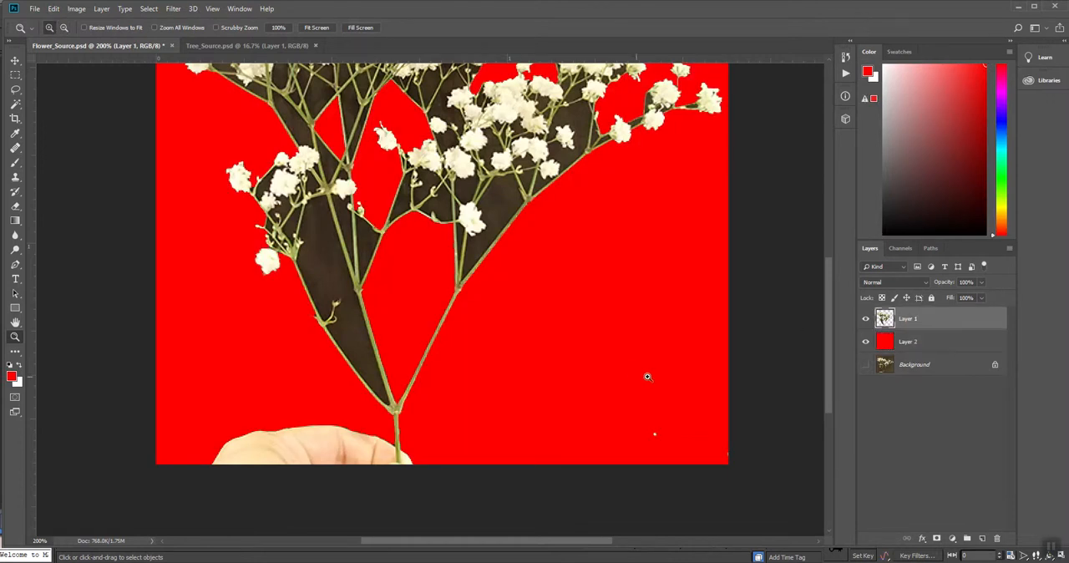
key("m")
left_click_drag(607, 371, 730, 466)
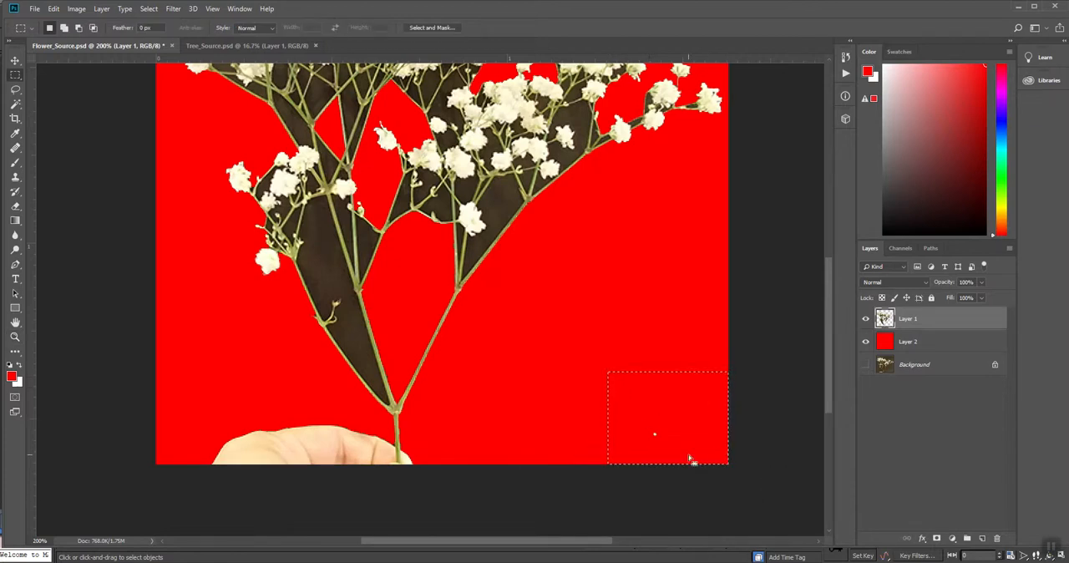
- Delete the hand on both sides of the stem at the image's lower edge, using a rectangular marquee and the Magic Wand
left_click_drag(173, 408, 303, 493)
key("w")
left_click(363, 452)
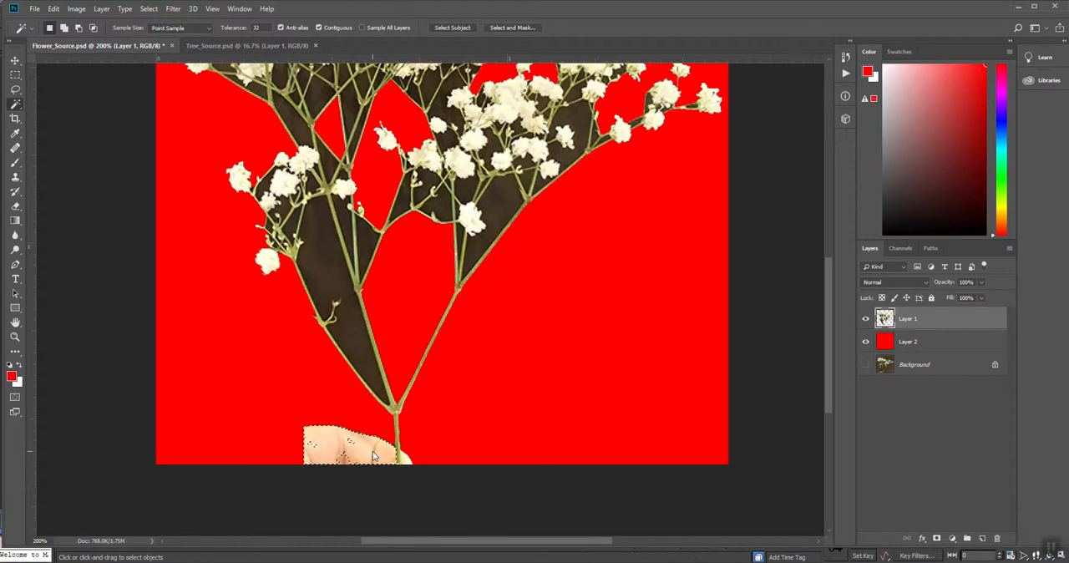
key("Delete")
left_click(404, 459)
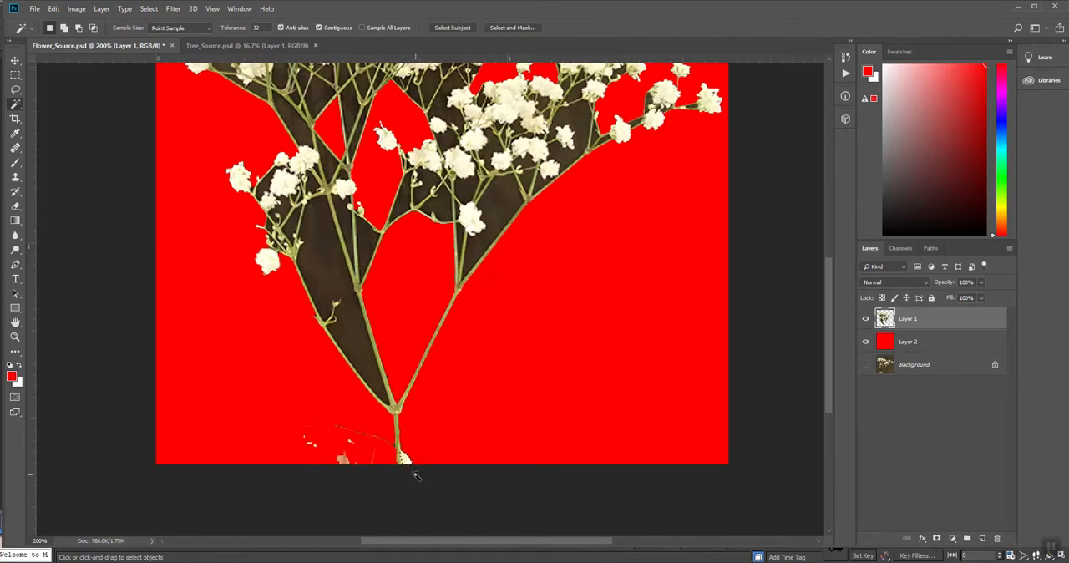
- Remove the leftover hand fragments around the stem base with freehand Lasso selections
key("l")
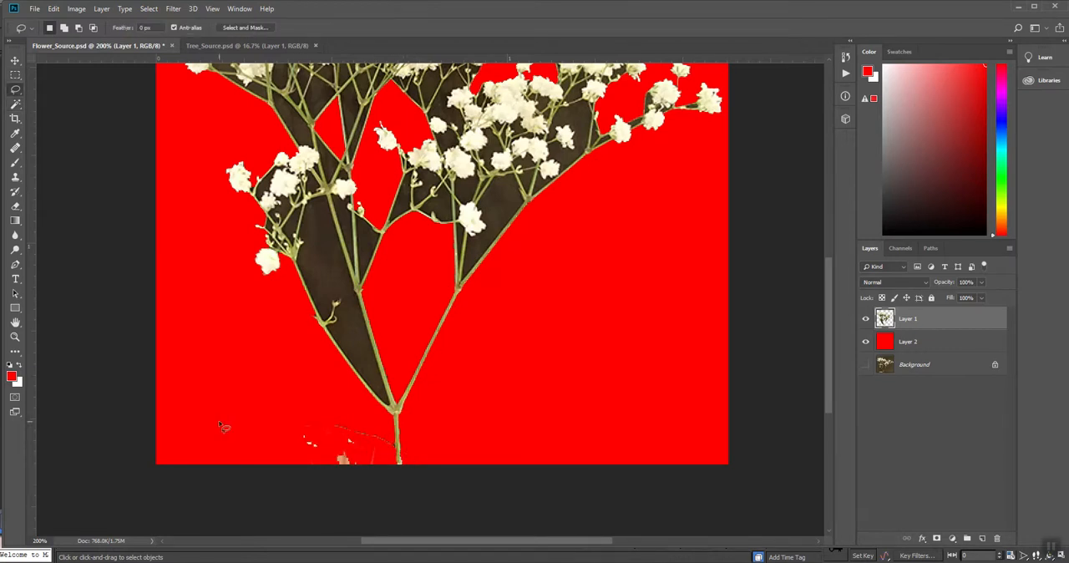
mouse_move(248, 426)
left_mouse_down()
mouse_move(311, 418)
mouse_move(360, 431)
mouse_move(390, 443)
mouse_move(394, 472)
mouse_move(249, 411)
mouse_move(251, 422)
left_mouse_up()
mouse_move(511, 437)
left_mouse_down()
mouse_move(424, 420)
mouse_move(408, 447)
left_mouse_up()
key("ctrl+j")
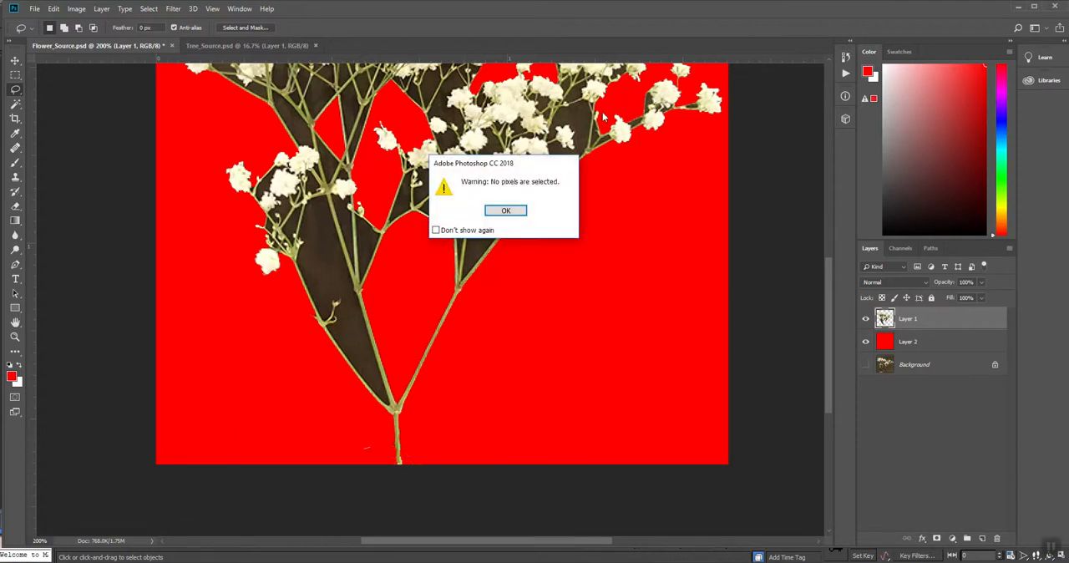
left_click(509, 214)
- Delete the larger dark background patches between the lower stems with the Magic Wand at tolerance 32, and clear the selection
key("w")
left_click(337, 244)
key("Delete")
left_click(346, 234)
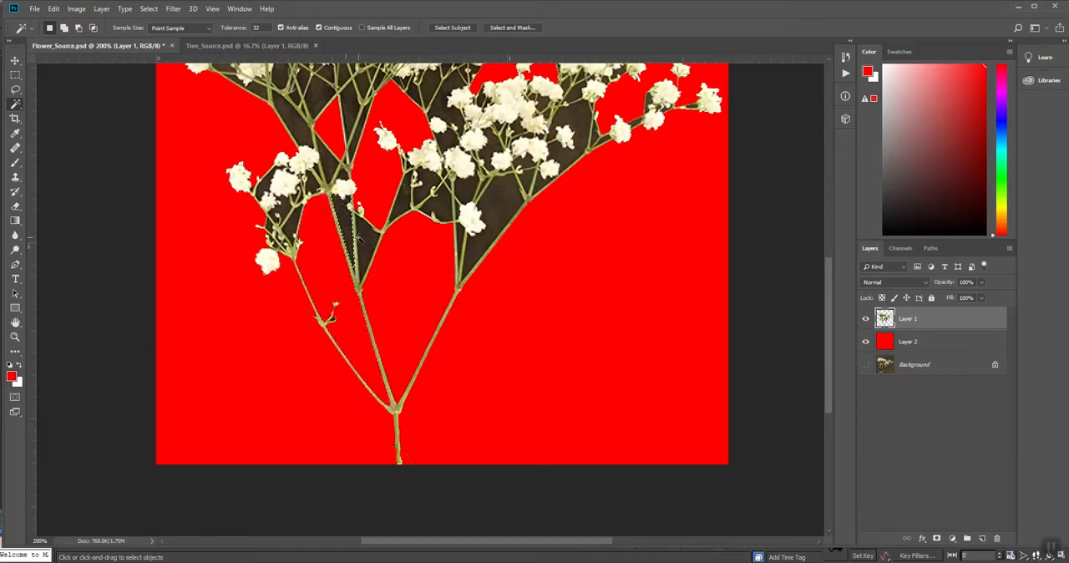
key("Delete")
left_click(407, 197)
key("Delete")
left_click(429, 192)
key("Delete")
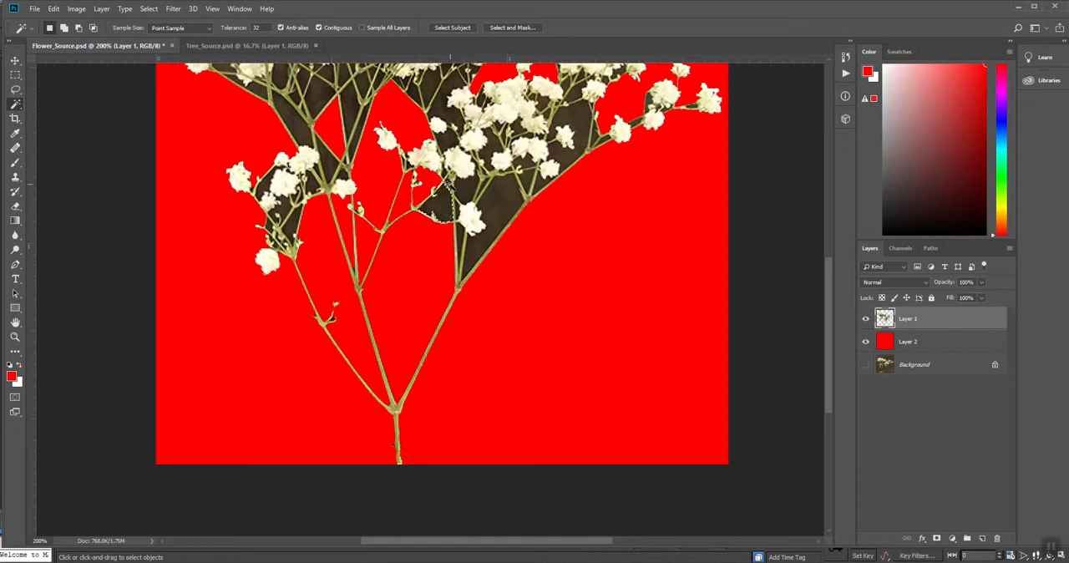
left_click(491, 197)
key("Delete")
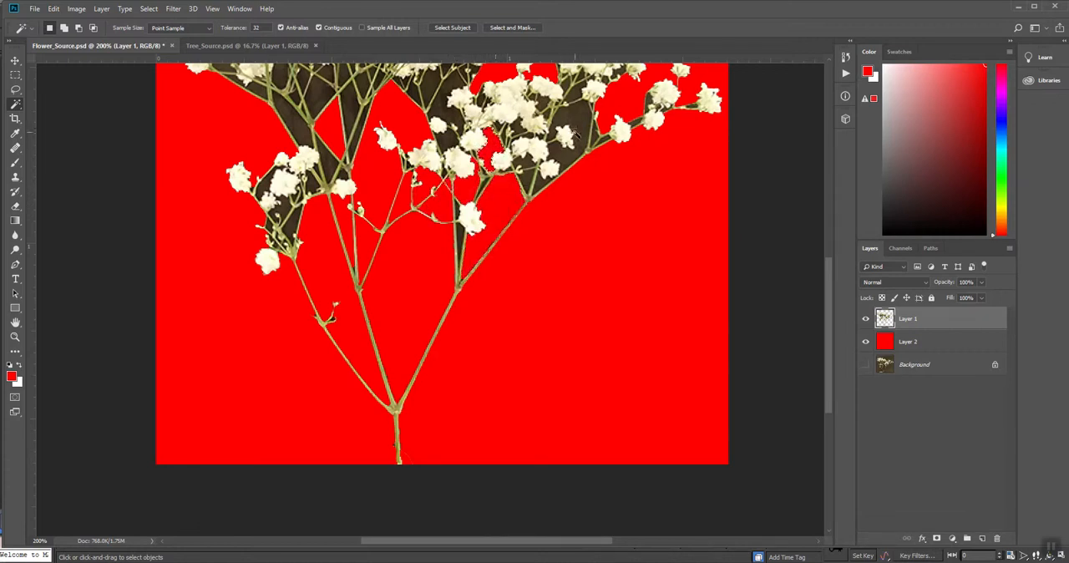
left_click_drag(435, 152, 441, 302)
key("ctrl+d")
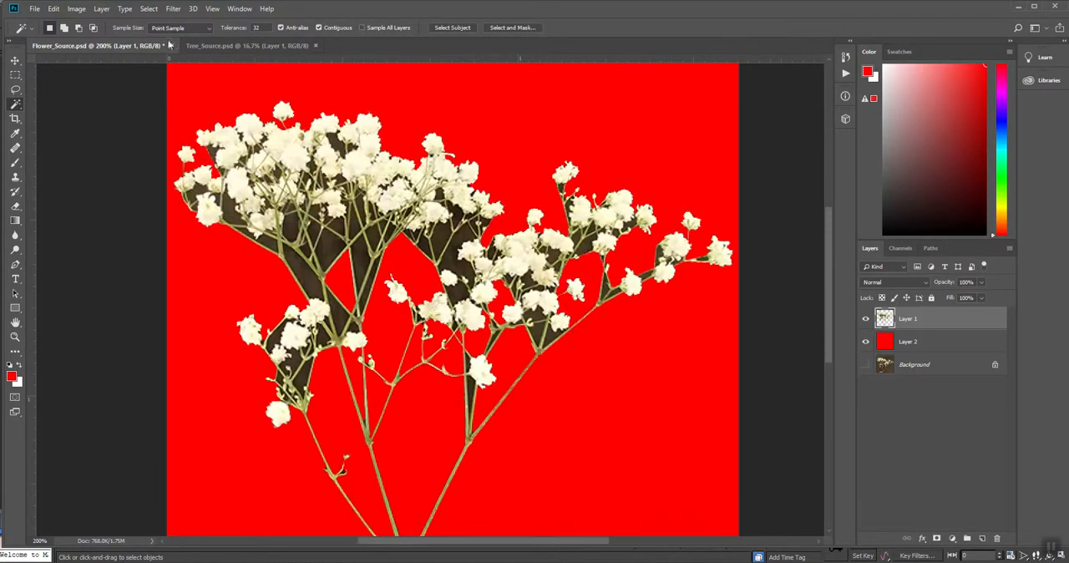
- Select the remaining dark background by Color Range, sampled between the upper stems with fuzziness 85, and delete it from the cut-out layer
left_click(149, 8)
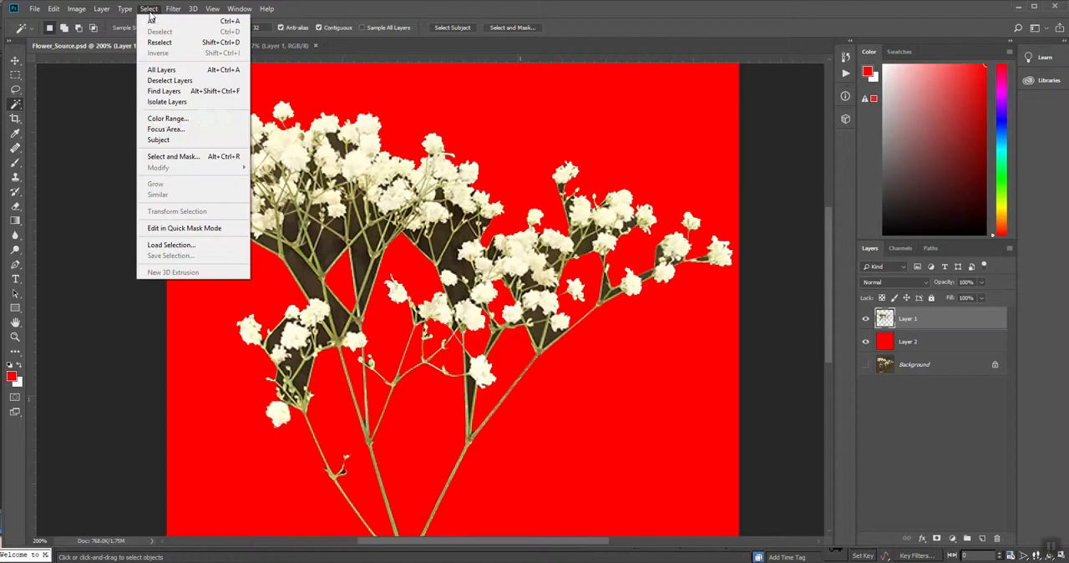
left_click(184, 117)
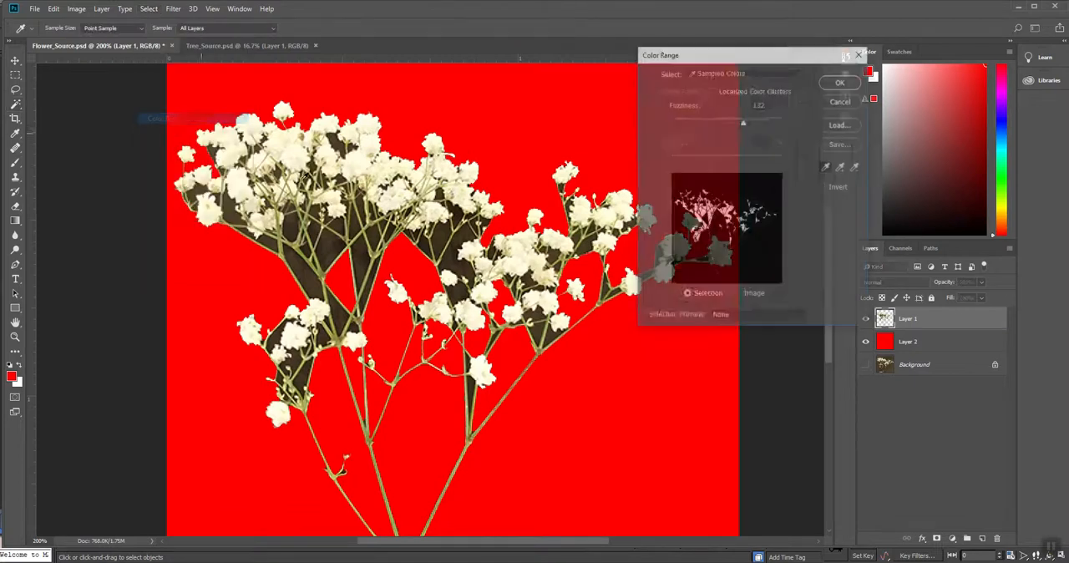
left_click(331, 240)
left_click_drag(743, 124, 718, 127)
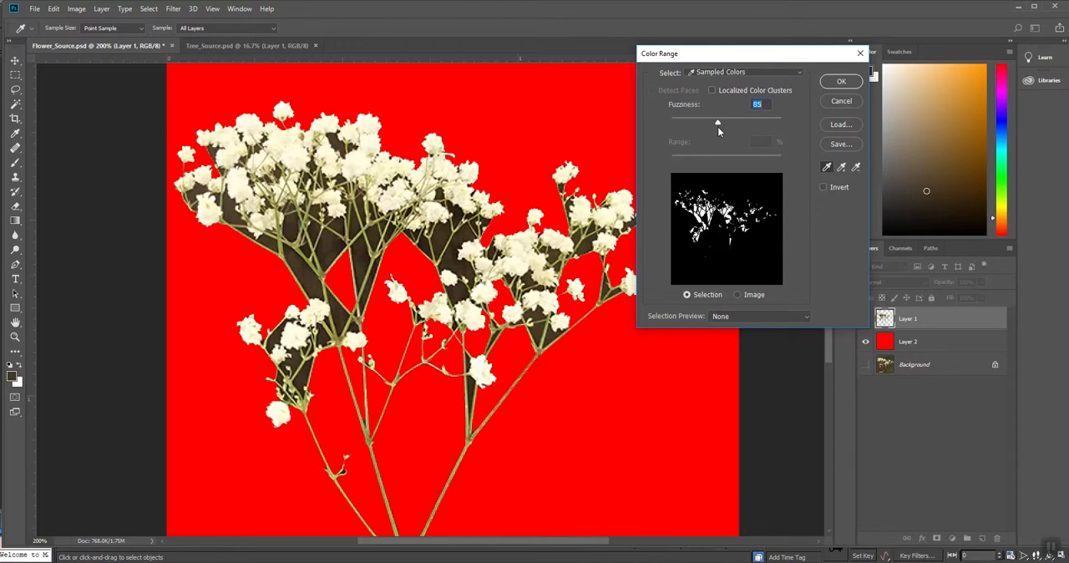
left_click(836, 80)
key("Delete")
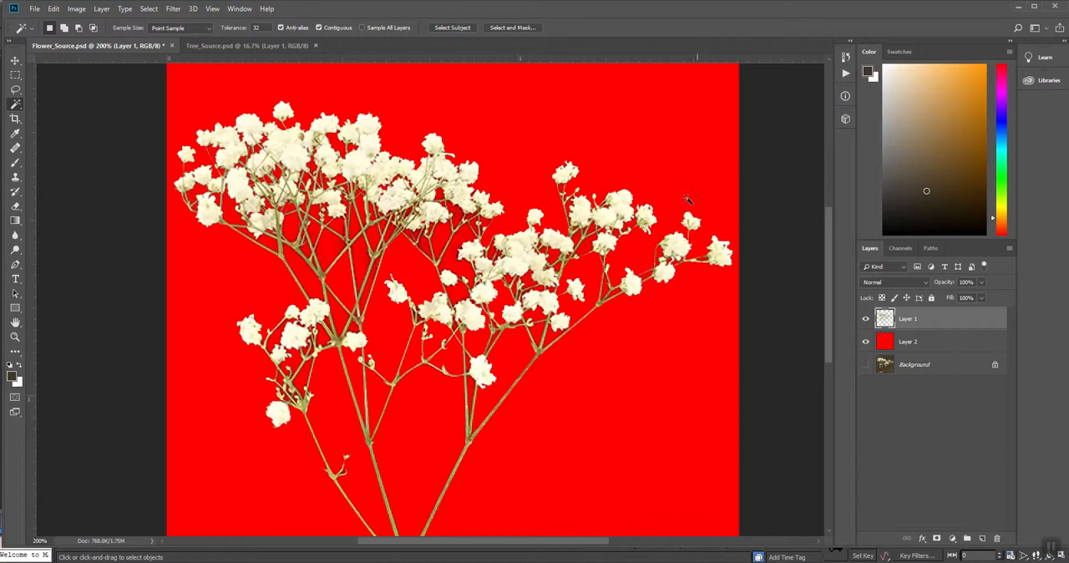
left_click_drag(523, 386, 520, 286)
key("ctrl+minus")
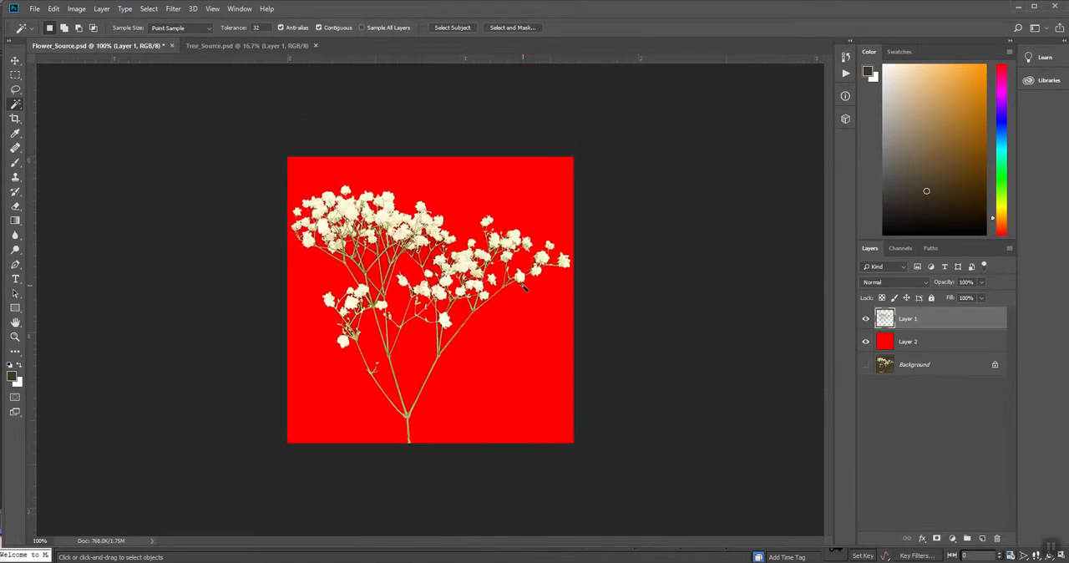
- Rename the cut-out sprig layer as D
left_click(926, 342)
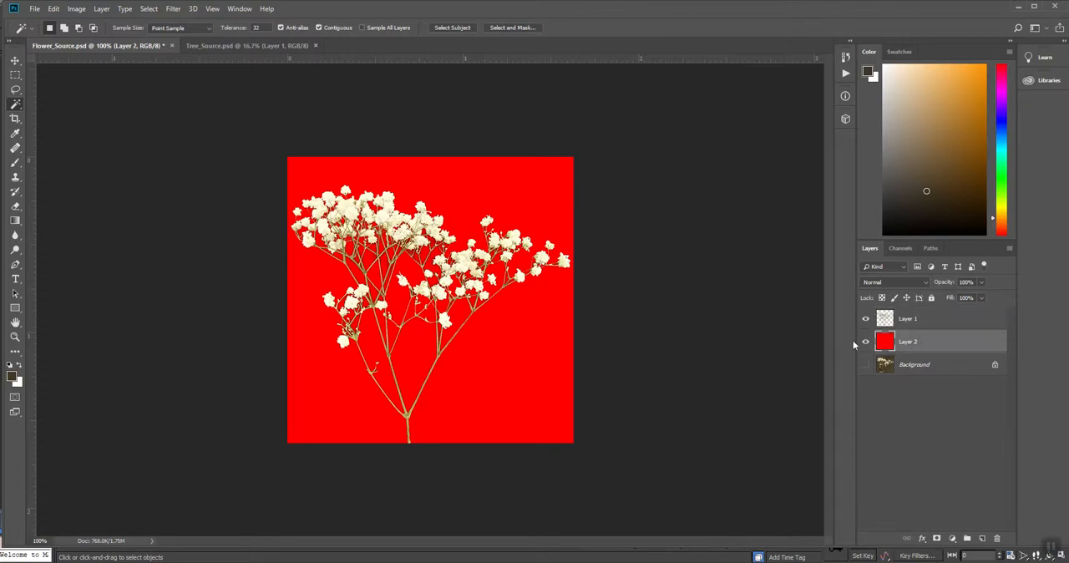
double_click(912, 319)
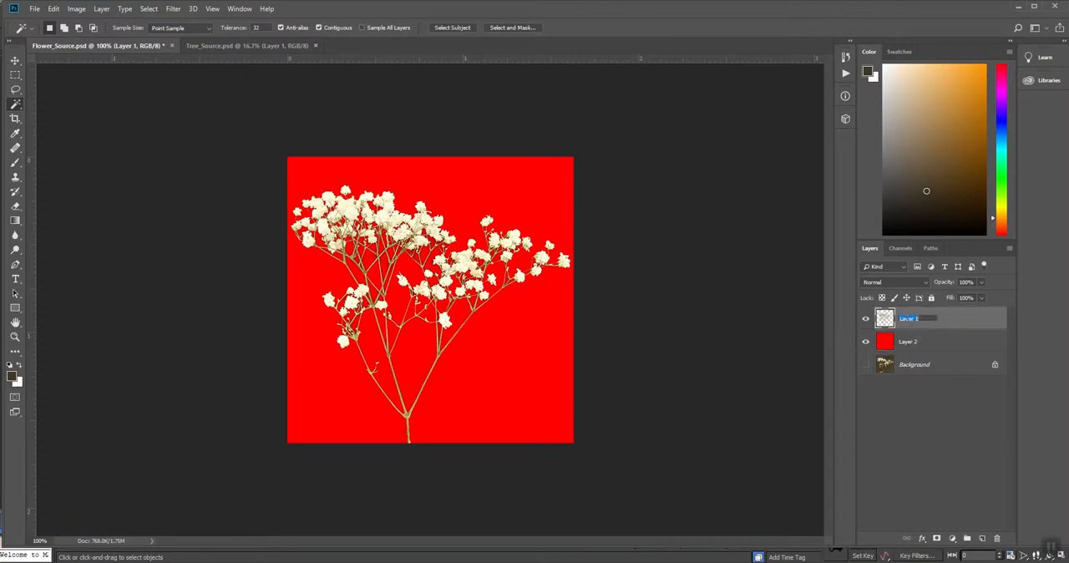
type("D")
key("Return")
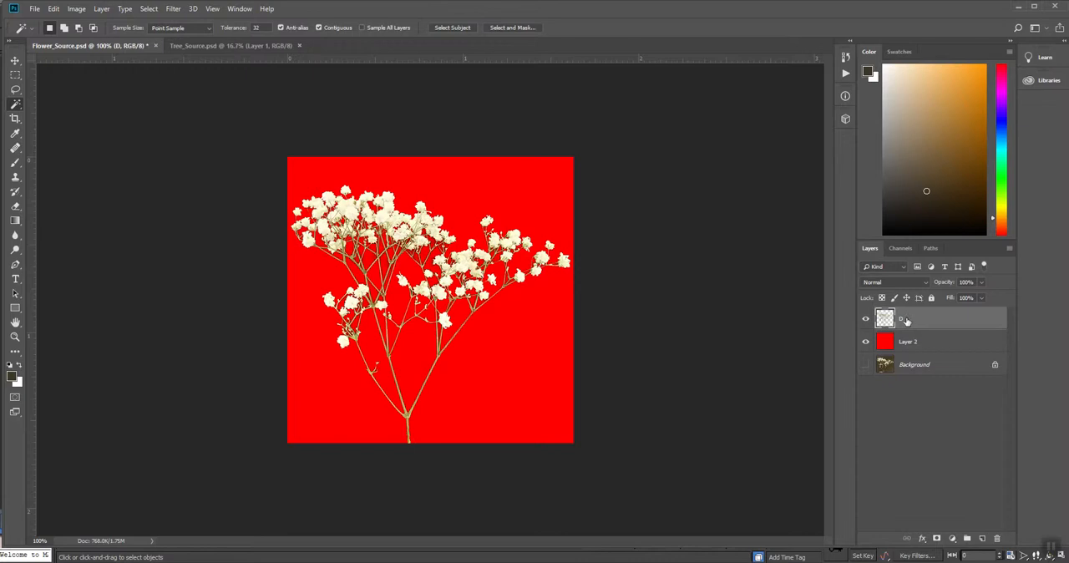
- Refill the red layer beneath the sprig with the olive green sampled from a stem
left_click(877, 345)
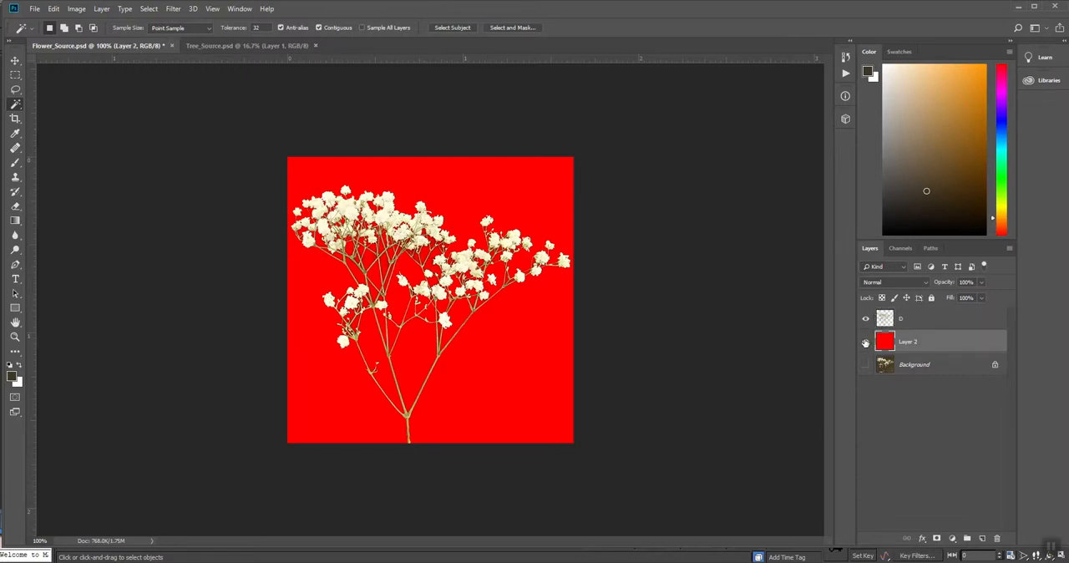
key("i")
left_click(440, 354)
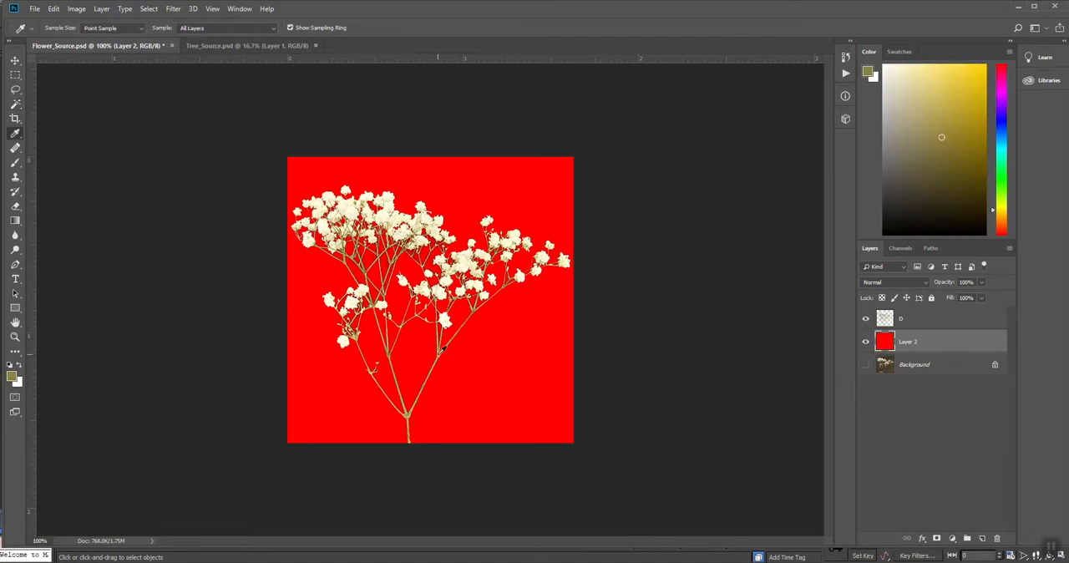
key("alt+BackSpace")
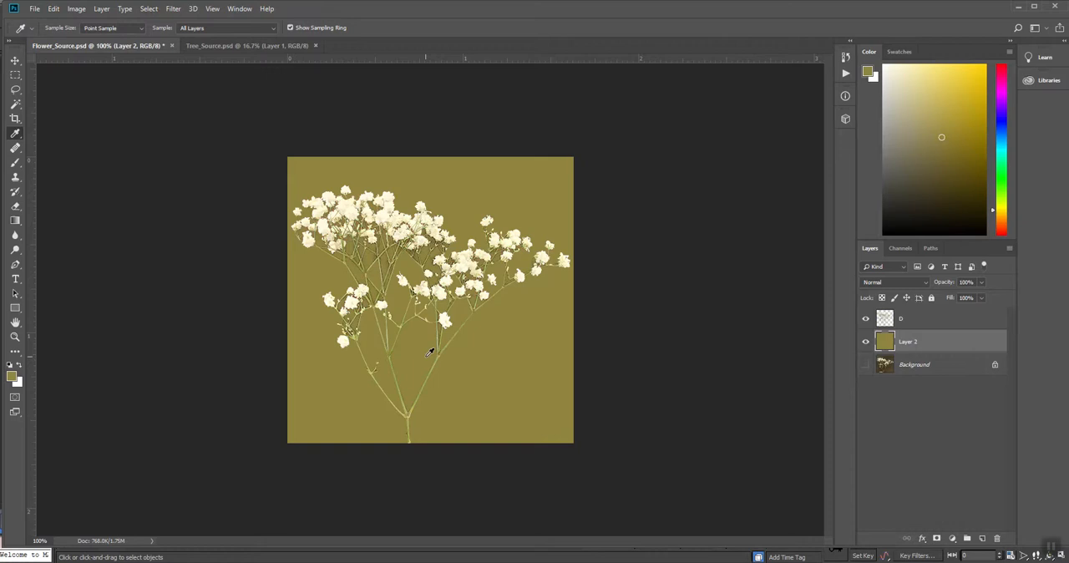
- Save the flower document as a Photoshop file with Maximize Compatibility on
key("v")
left_click(34, 10)
left_click(45, 123)
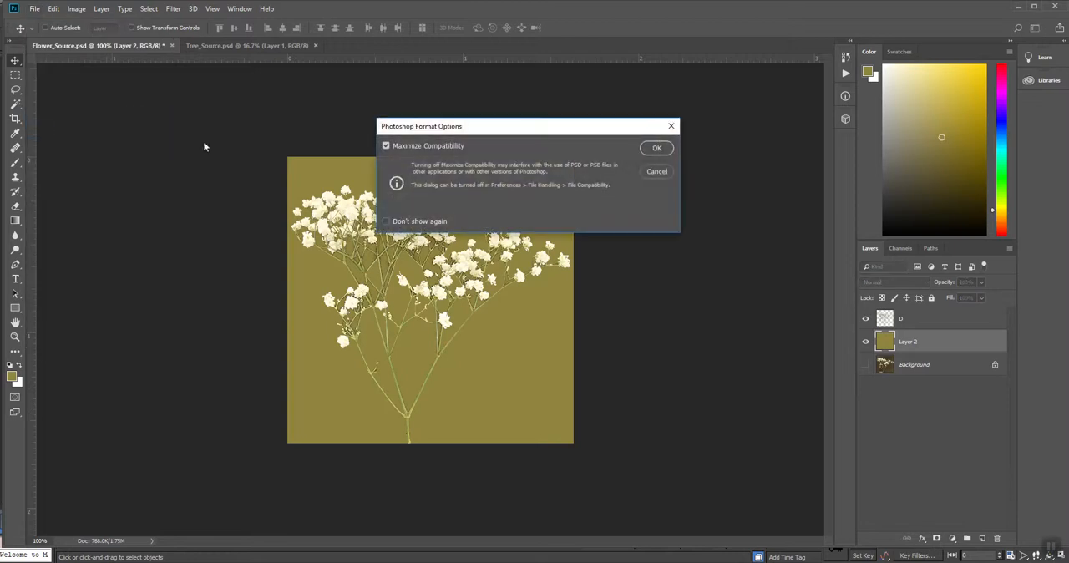
left_click(658, 147)
- Group the D layer and the olive Layer 2, name the group Diffuse, and expand it
left_click(923, 318, "shift")
key("ctrl+g")
double_click(904, 313)
type("D")
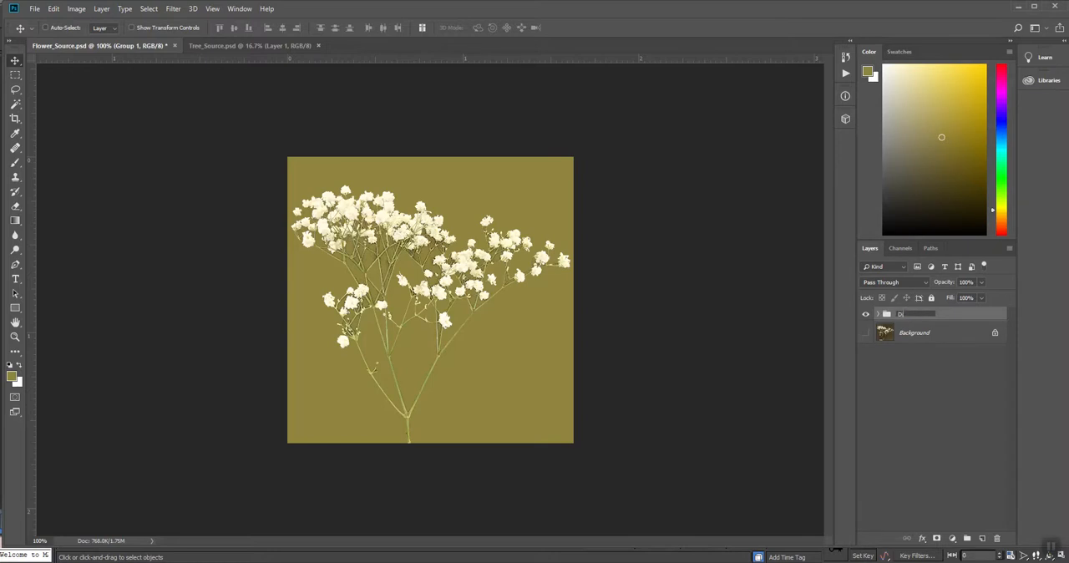
type("iffuse")
key("Return")
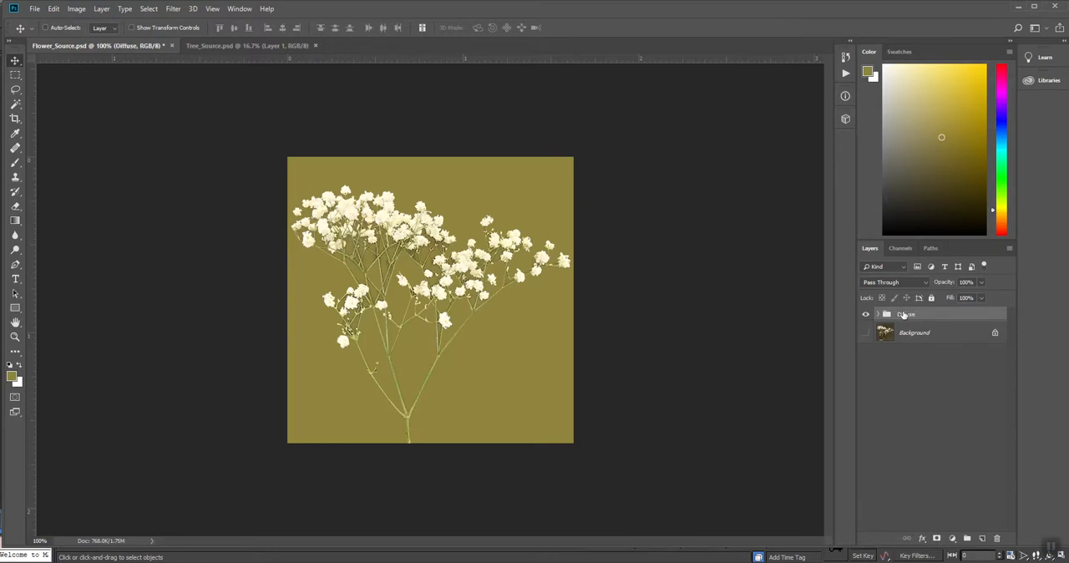
left_click(878, 314)
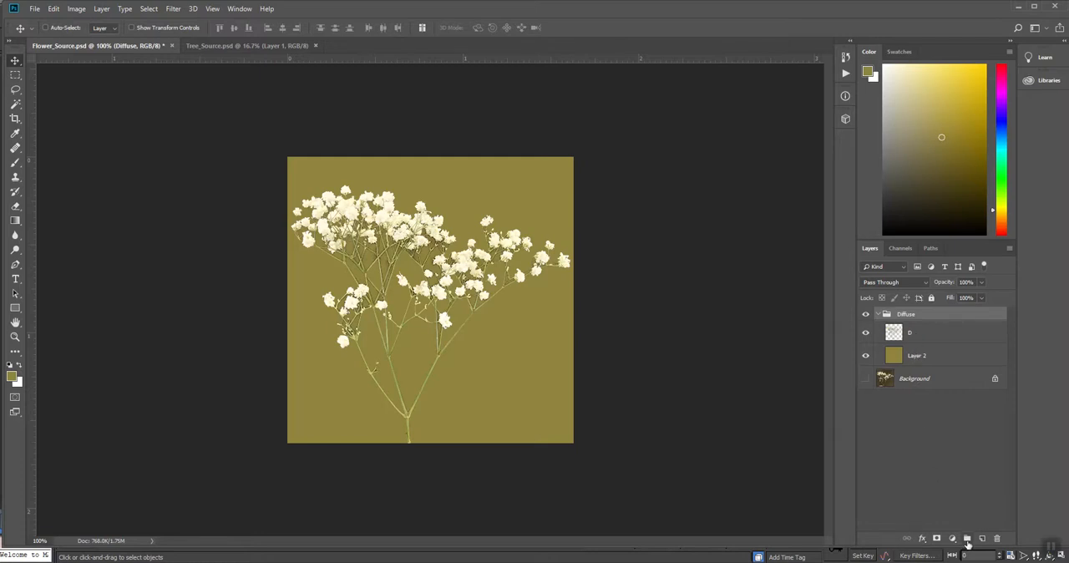
- Delete the hidden Background layer
left_click(923, 381)
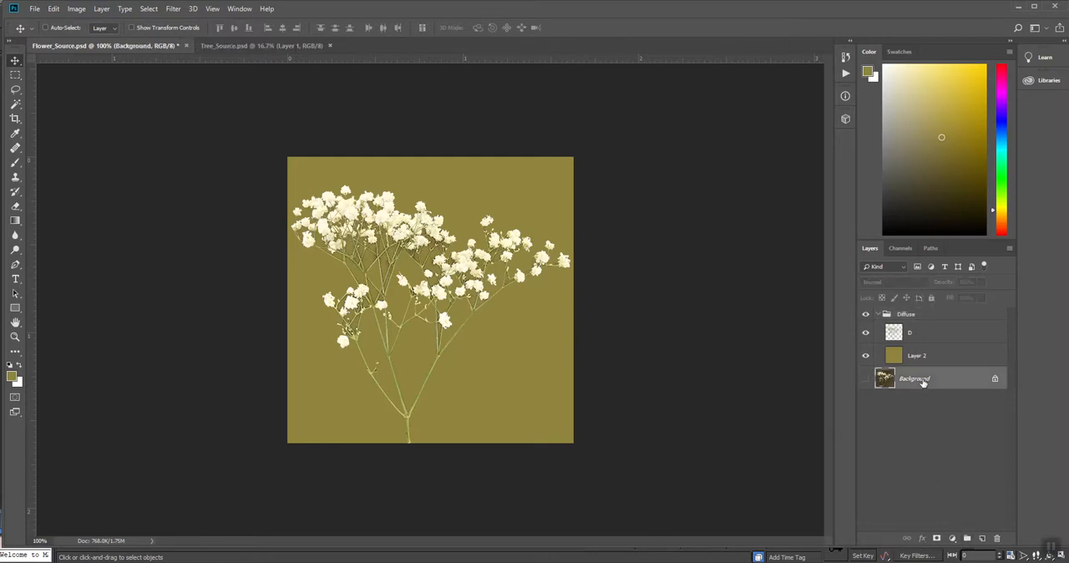
left_click(997, 539)
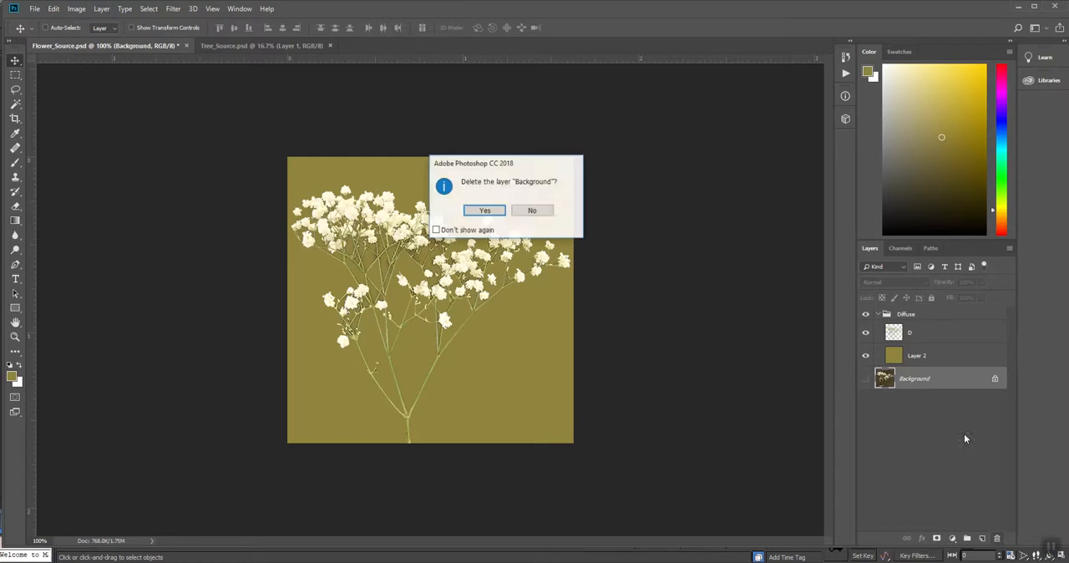
left_click(485, 210)
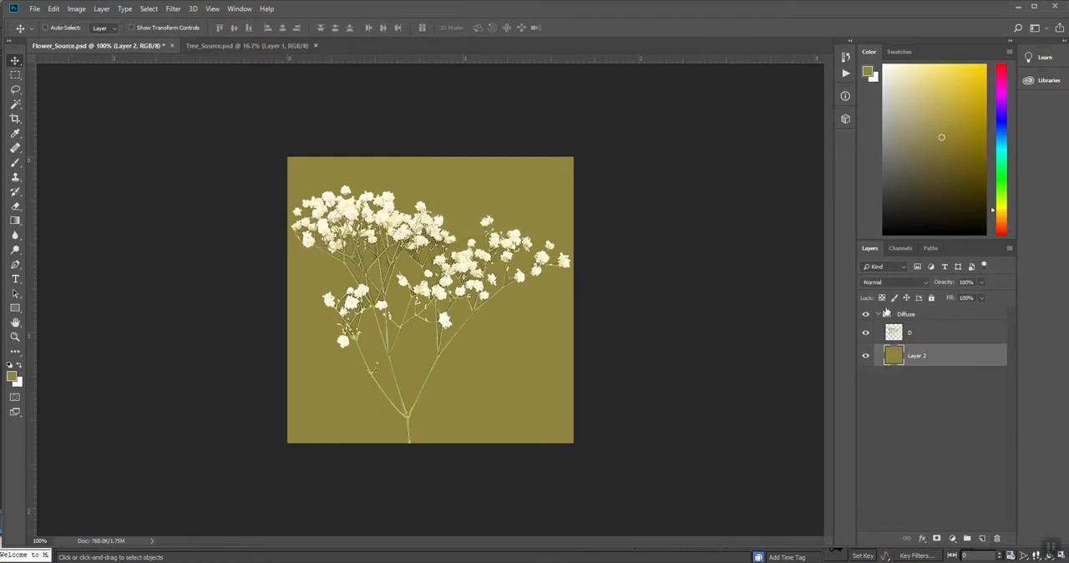
- Duplicate the Diffuse group and rename the copy as Opacity
left_click(911, 314)
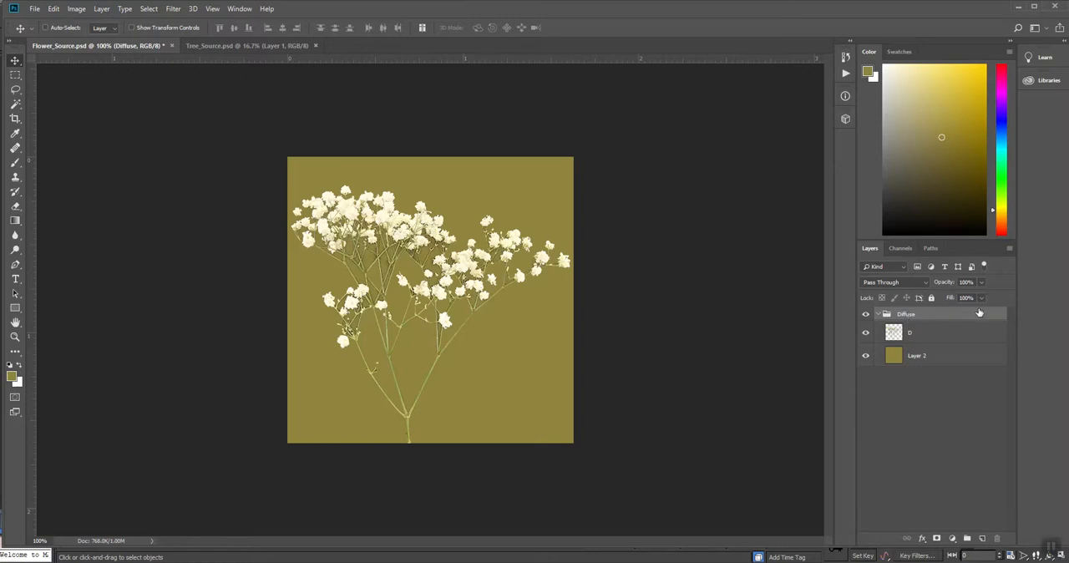
left_click_drag(980, 317, 983, 537)
double_click(910, 315)
type("C")
type("pacity")
key("Return")
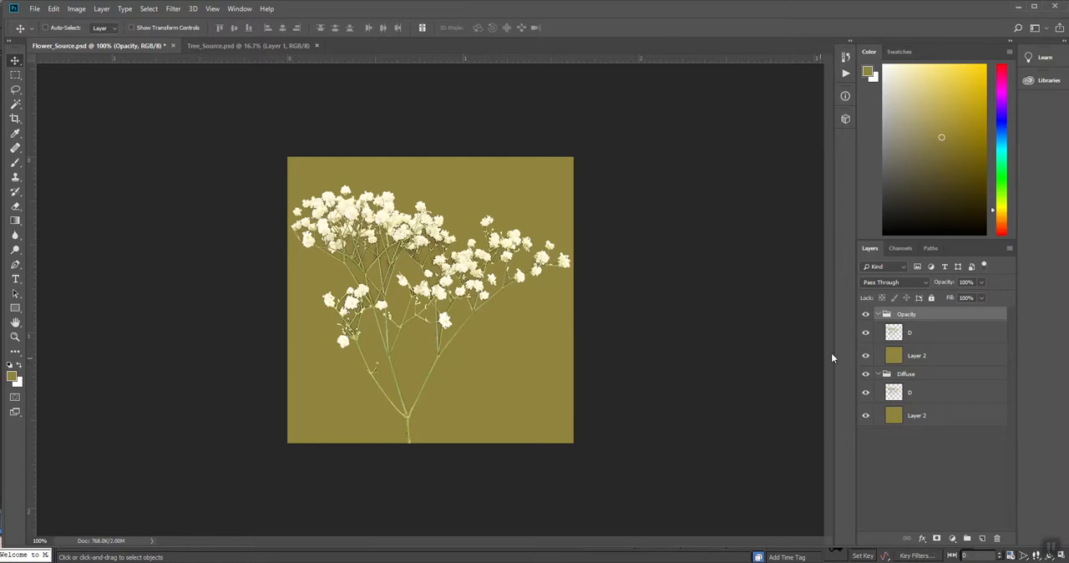
- Hide the Opacity group and save the diffuse image as a large-file-size PNG in the Foliage folder, replacing Source with D in the file name
left_click(867, 314)
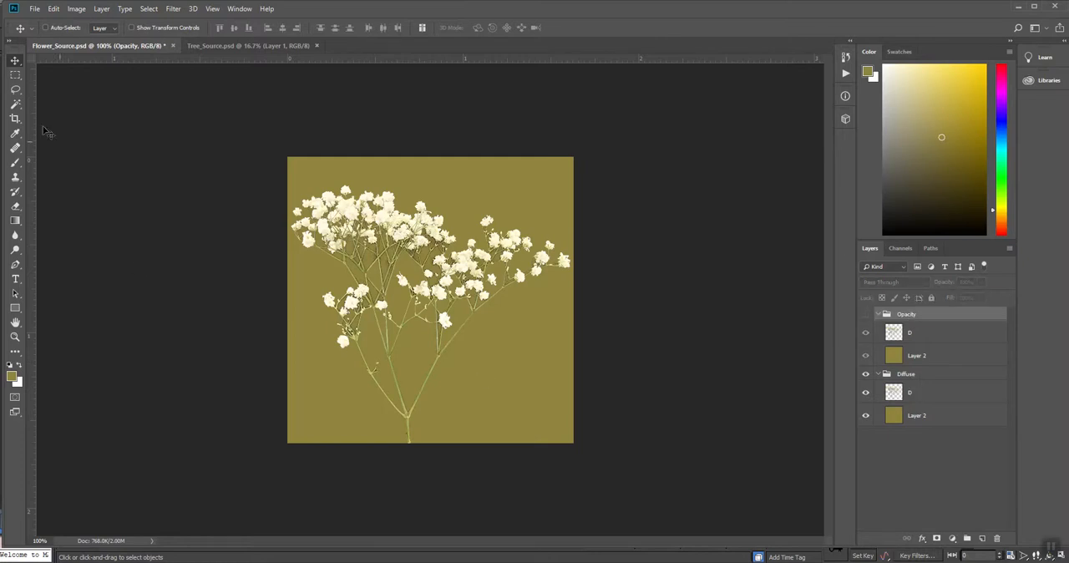
left_click(34, 8)
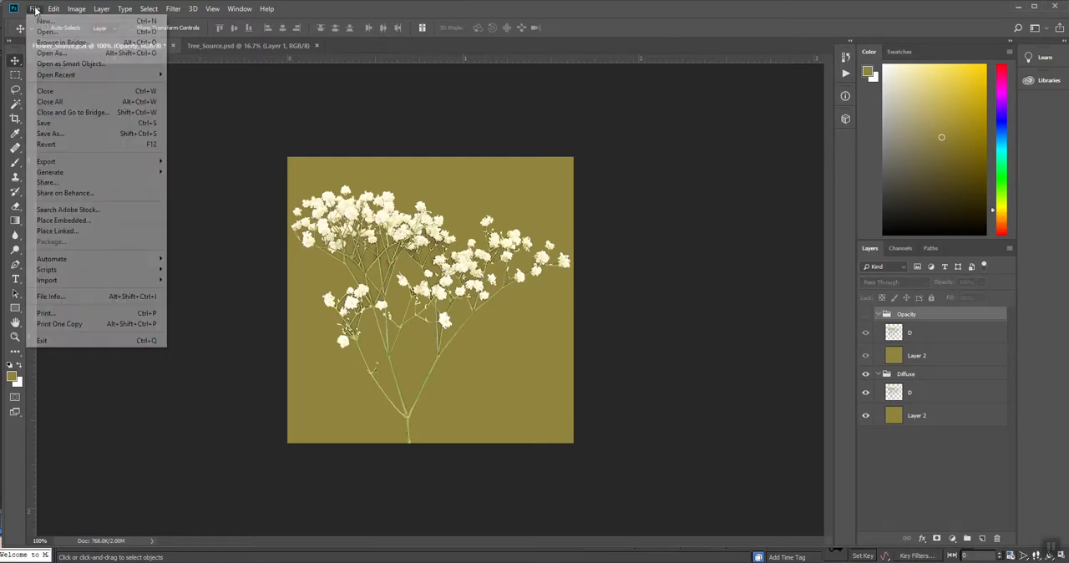
left_click(50, 134)
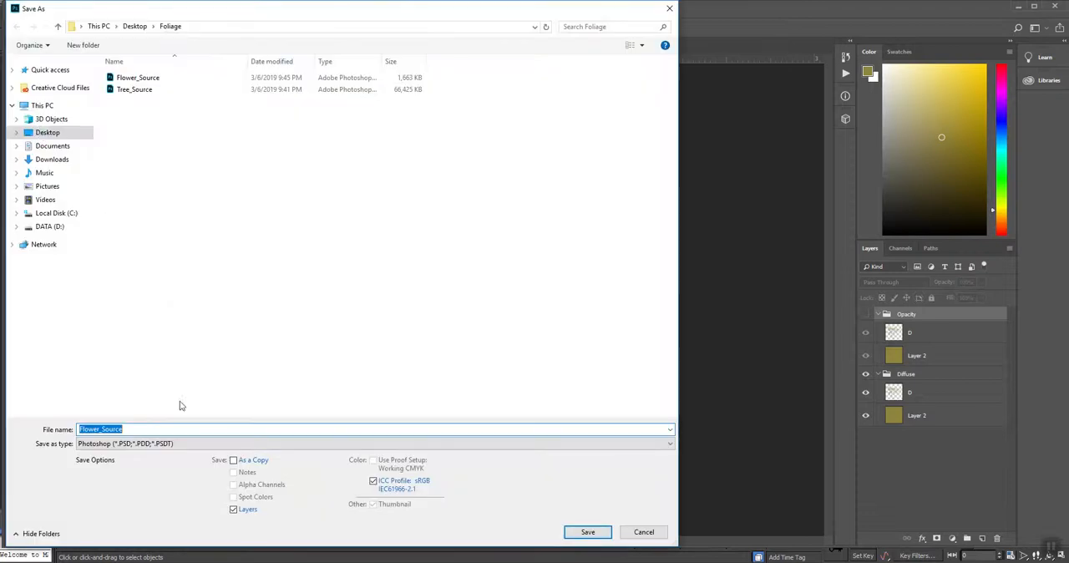
left_click(121, 443)
left_click(96, 399)
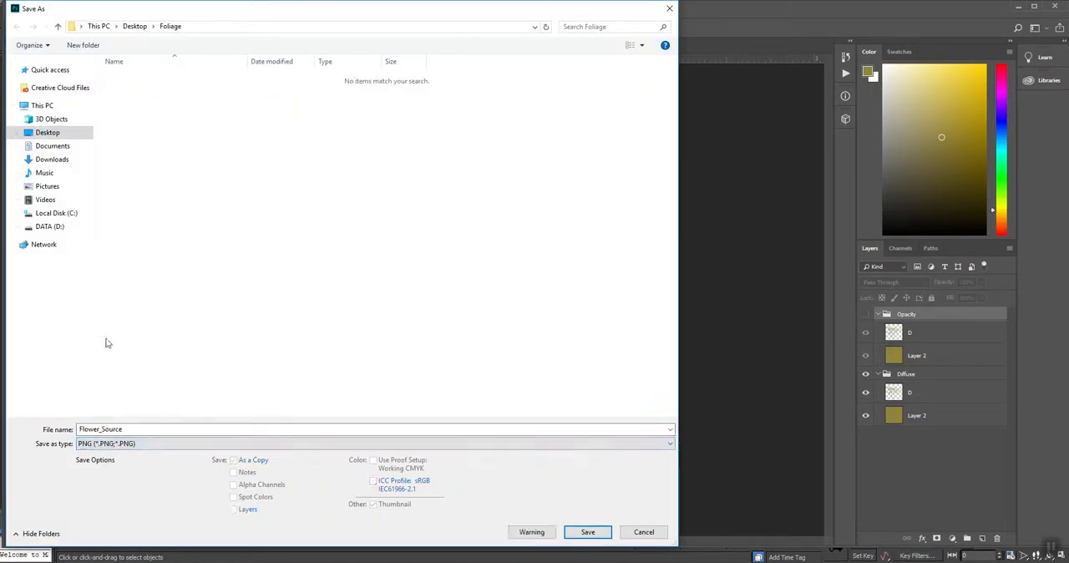
left_click(134, 430)
left_click(123, 430)
key("BackSpace")
key("BackSpace")
key("BackSpace")
key("BackSpace")
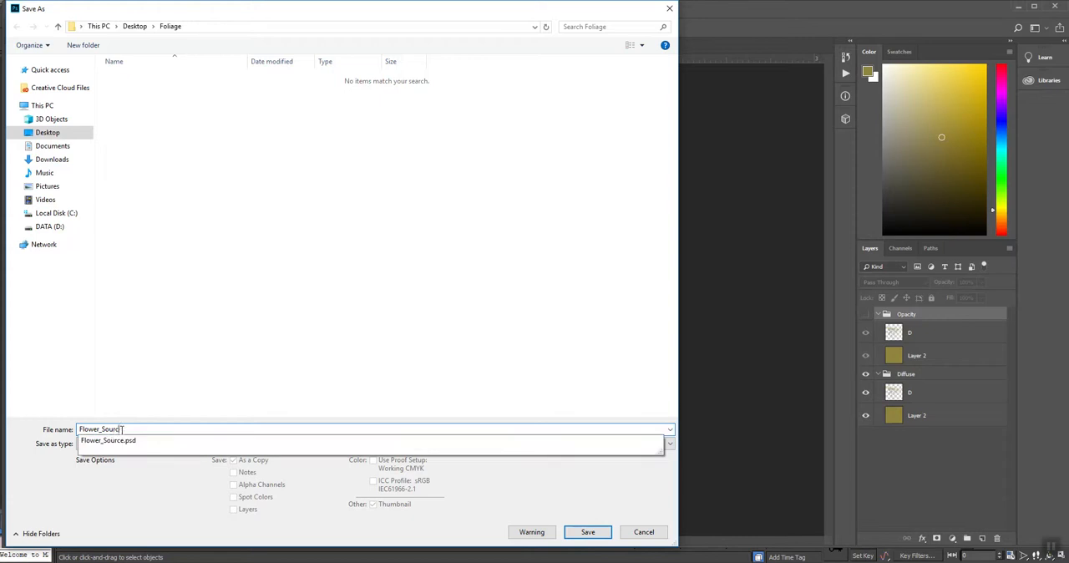
type("D")
key("Return")
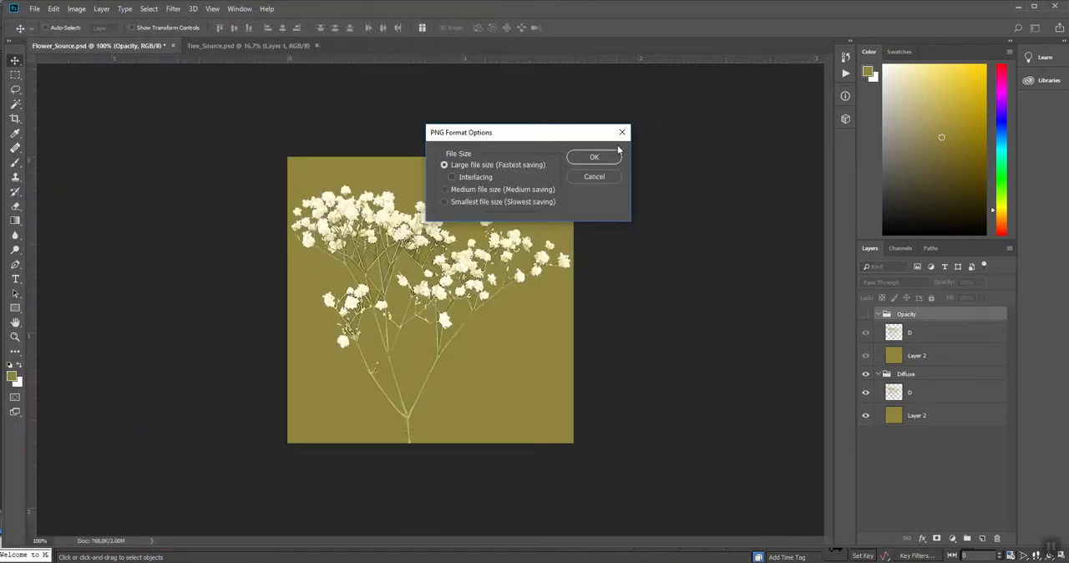
left_click(594, 157)
- Show the Opacity group and fill its D layer with white (ffffff), with the layer's transparent pixels locked
left_click(866, 314)
left_click(917, 333)
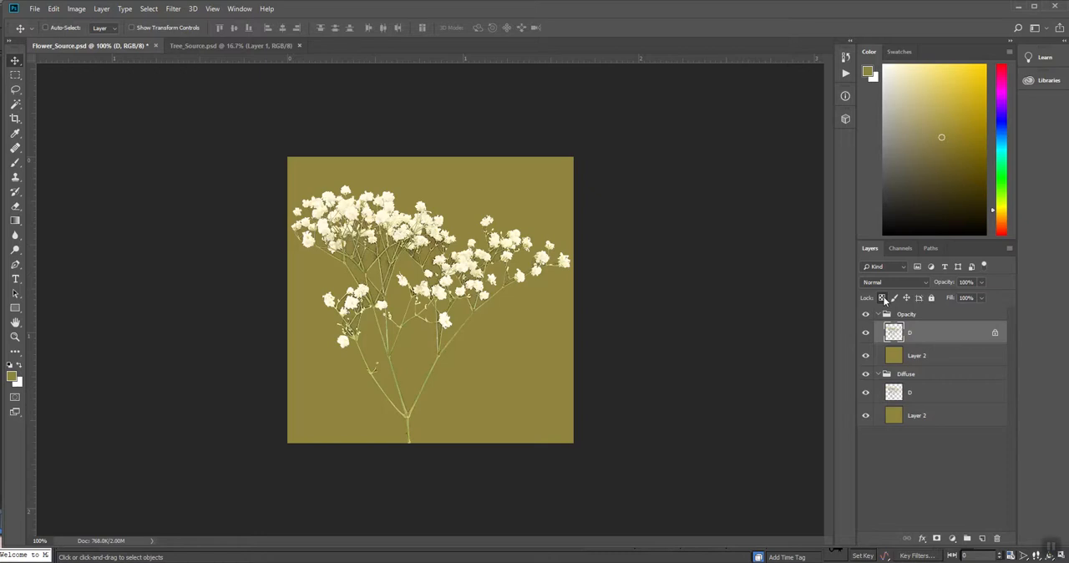
left_click(12, 377)
type("ffffff")
left_click(637, 111)
key("v")
left_click(52, 8)
left_click(61, 184)
left_click(604, 139)
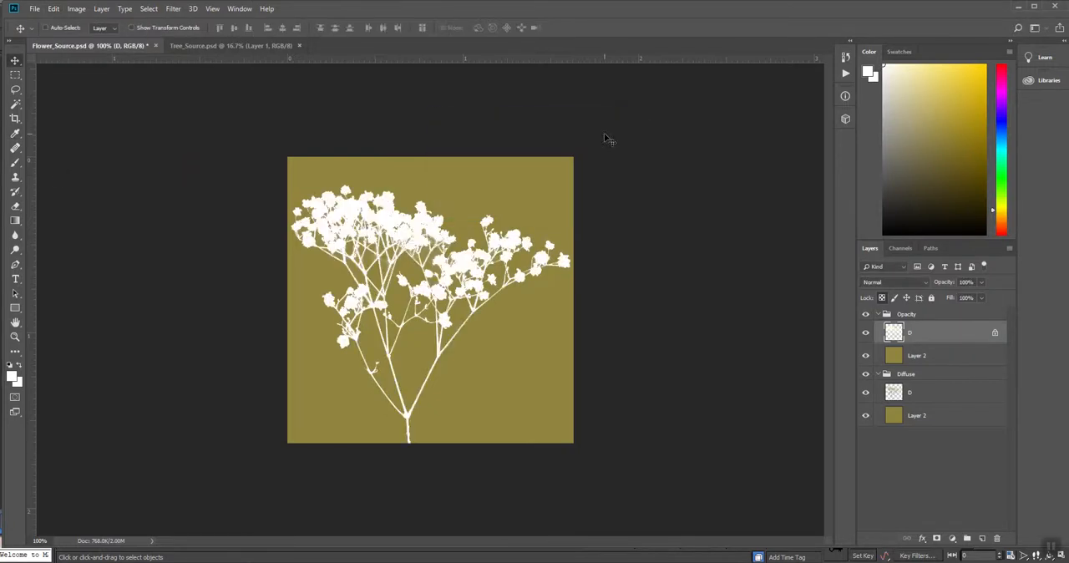
- Fill the Opacity group's Layer 2 with black (000000)
left_click(934, 358)
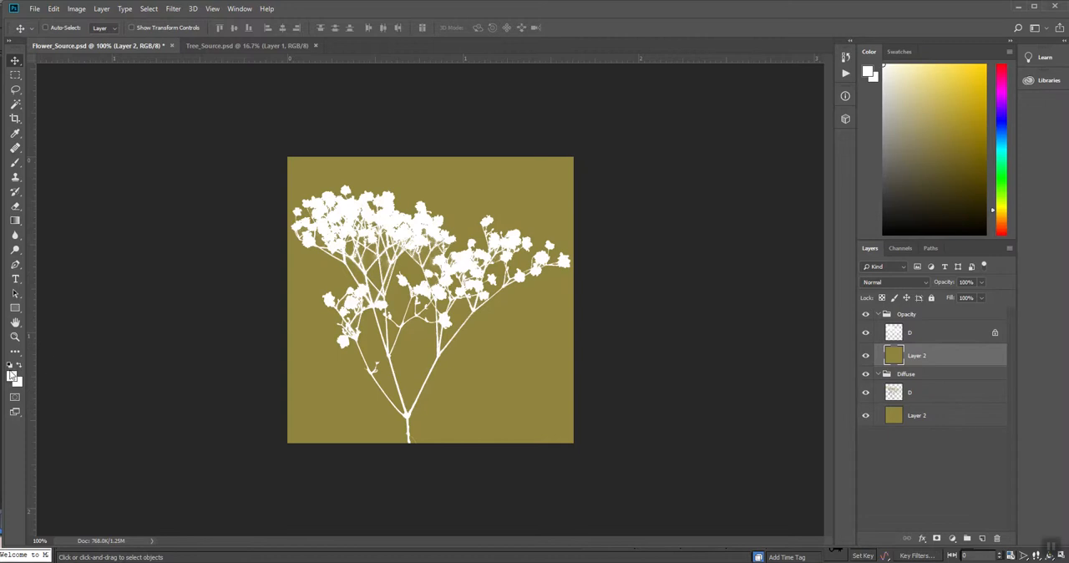
left_click(12, 376)
type("000000")
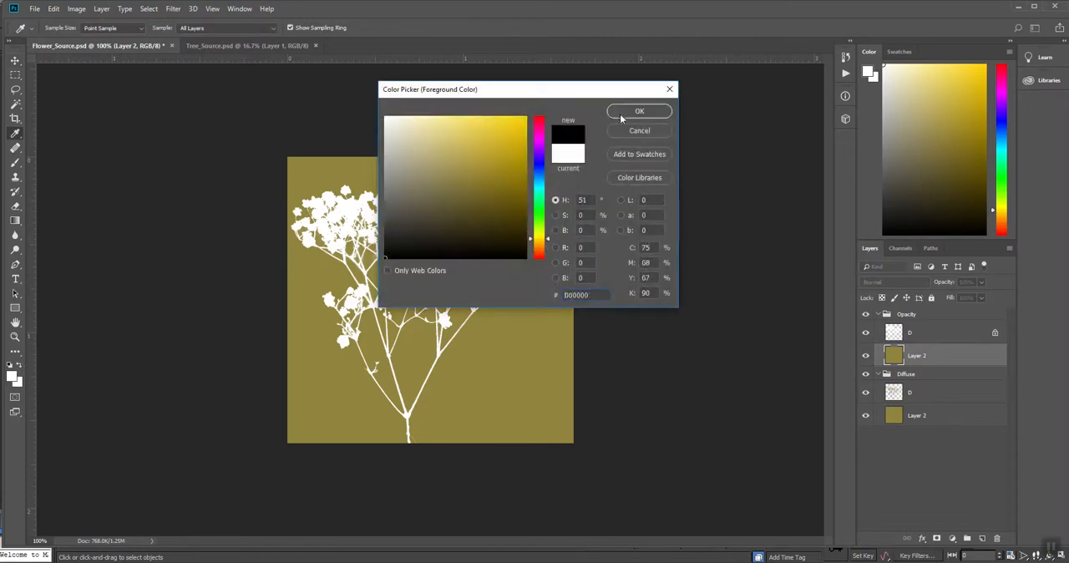
left_click(638, 112)
key("alt+BackSpace")
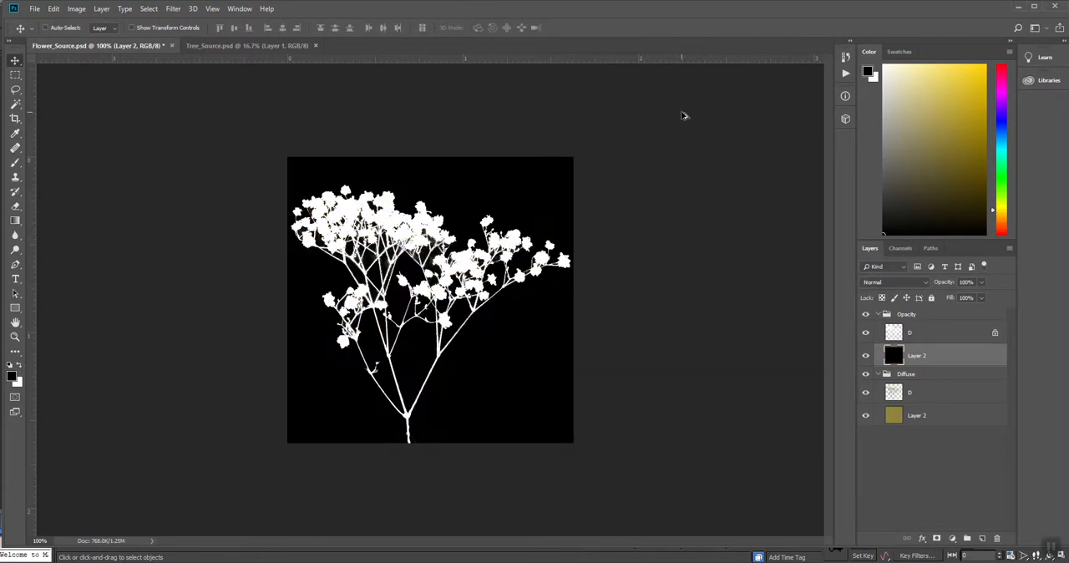
- Inspect the white silhouette's edges up close and stamp the Opacity group into a merged layer above it
left_click(921, 334)
key("z")
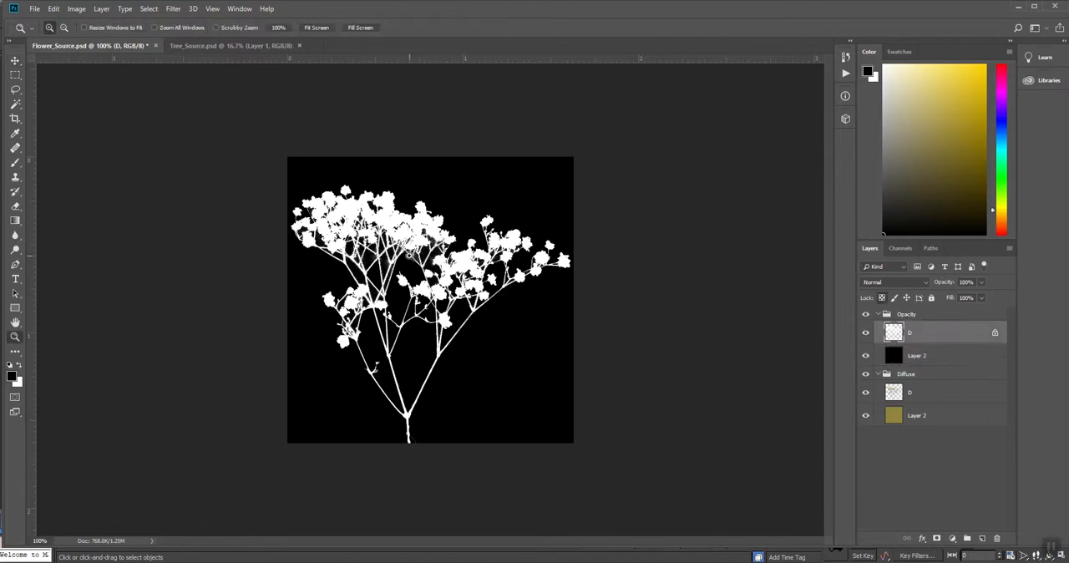
left_click(345, 333)
left_click(345, 333)
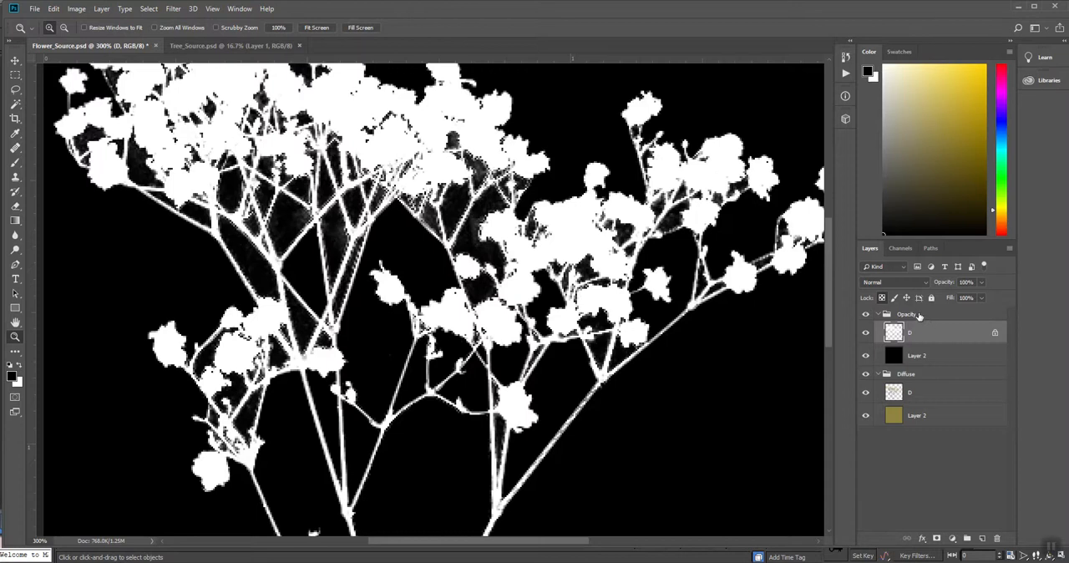
left_click(919, 314)
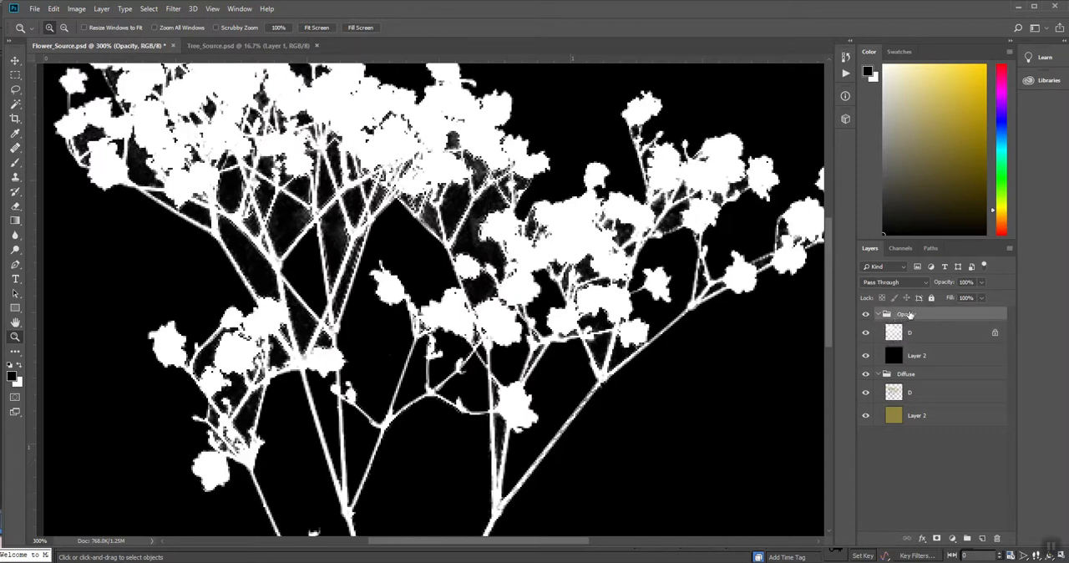
key("ctrl+alt+e")
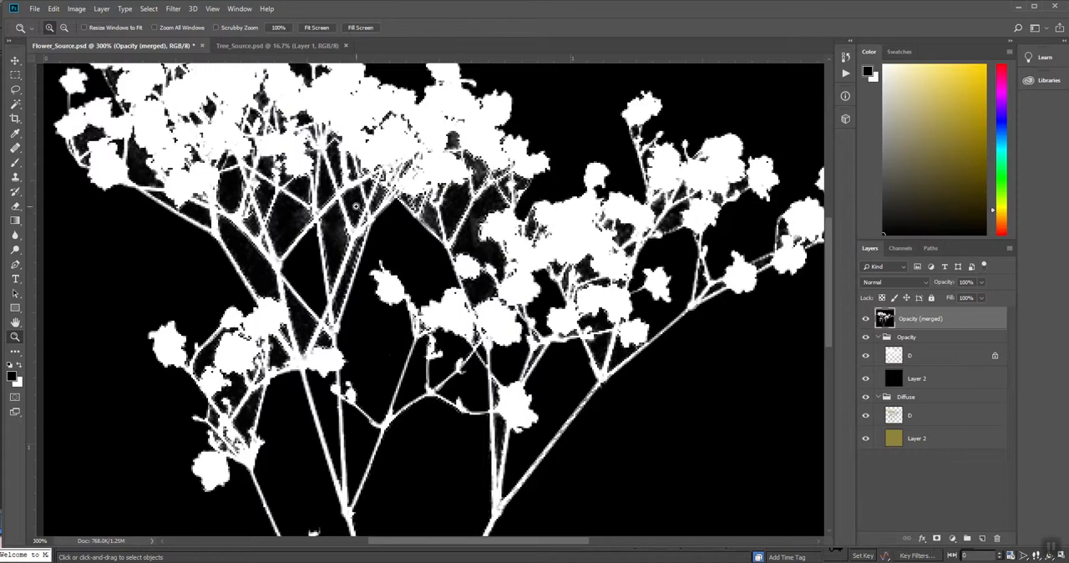
- Apply Levels to the merged opacity layer with input black at 5 and midtones at 0.40
key("ctrl+l")
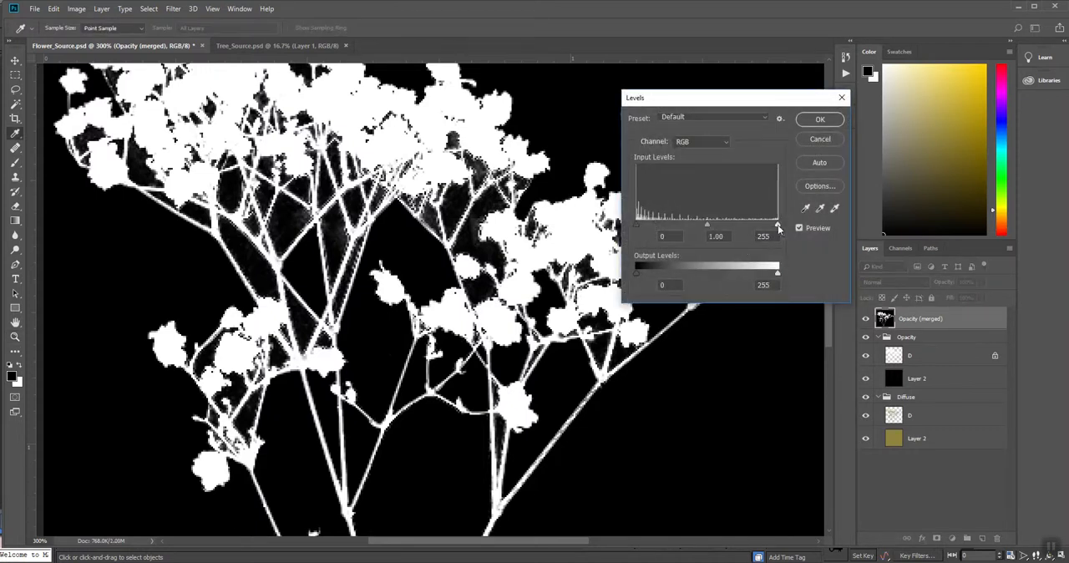
left_click_drag(777, 224, 820, 227)
left_click_drag(707, 227, 742, 227)
key("Down")
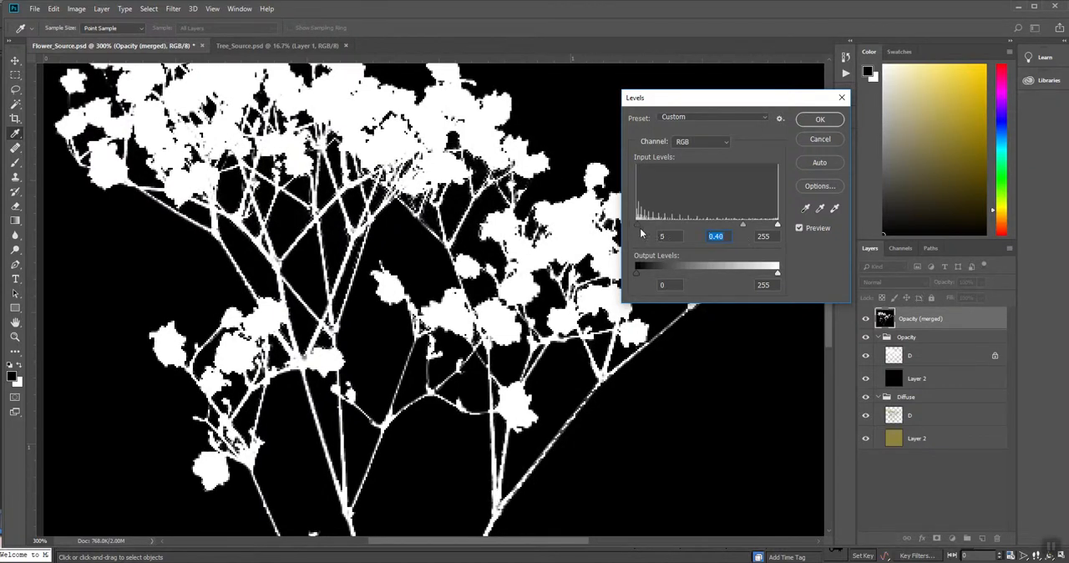
left_click(819, 120)
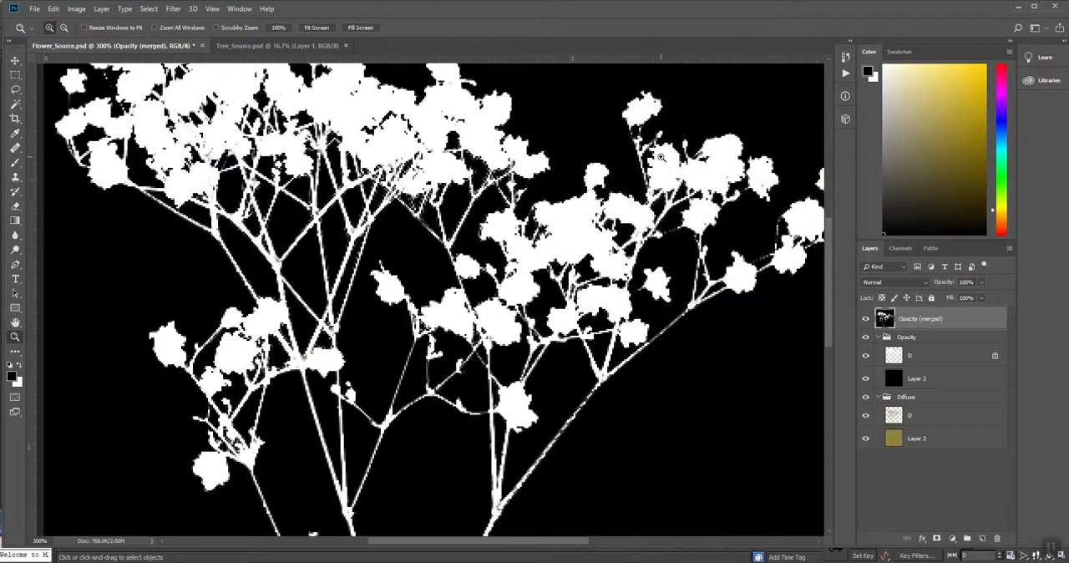
- Save the opacity image as a large-file-size PNG in the Foliage folder, replacing Source with O in the file name
left_click(660, 157, "alt")
left_click(659, 157, "alt")
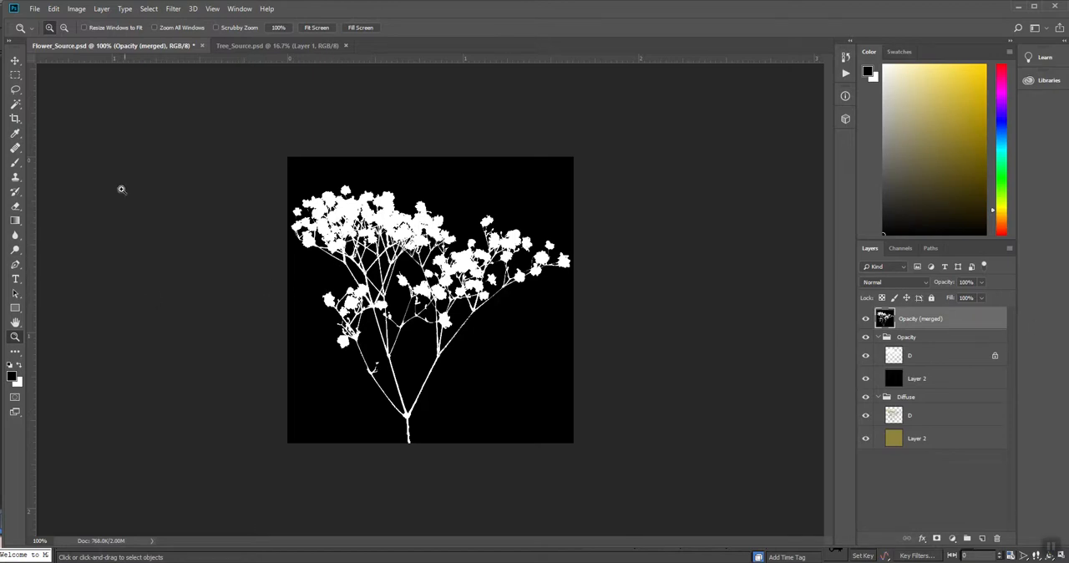
left_click(35, 9)
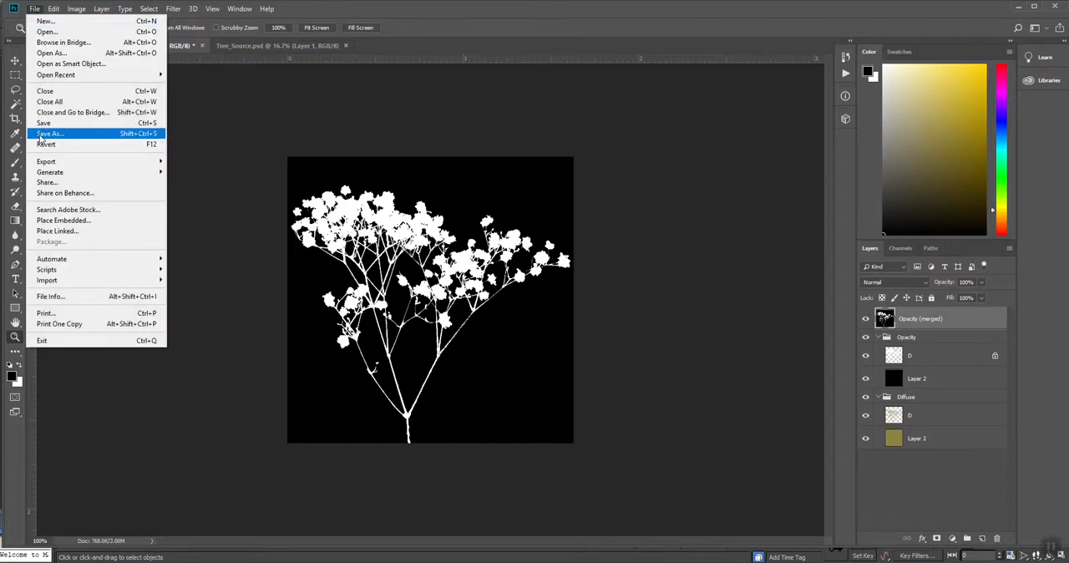
left_click(43, 134)
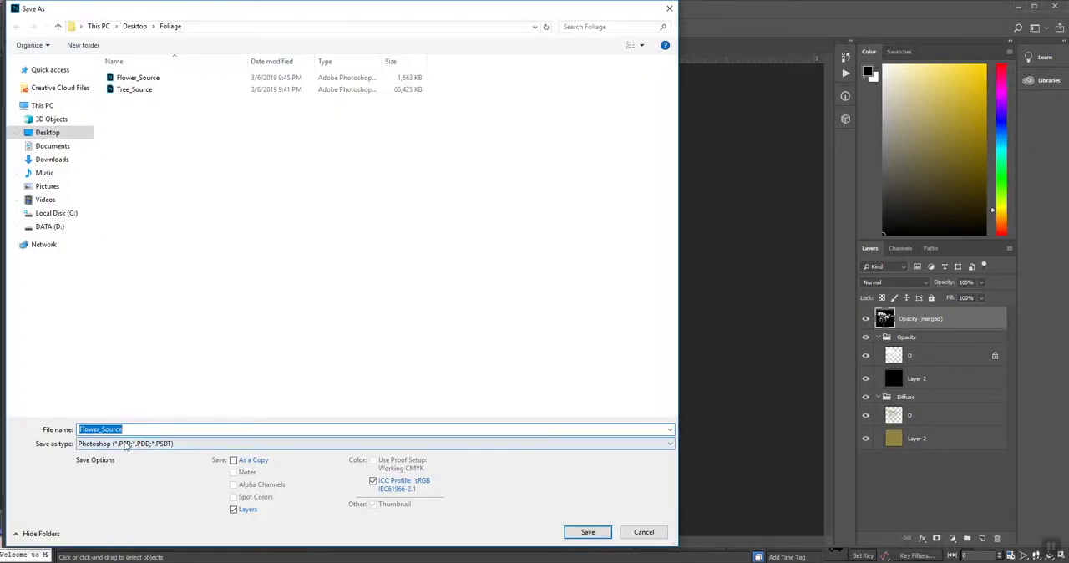
left_click(126, 444)
left_click(92, 406)
left_click(109, 429)
left_click_drag(102, 428, 124, 428)
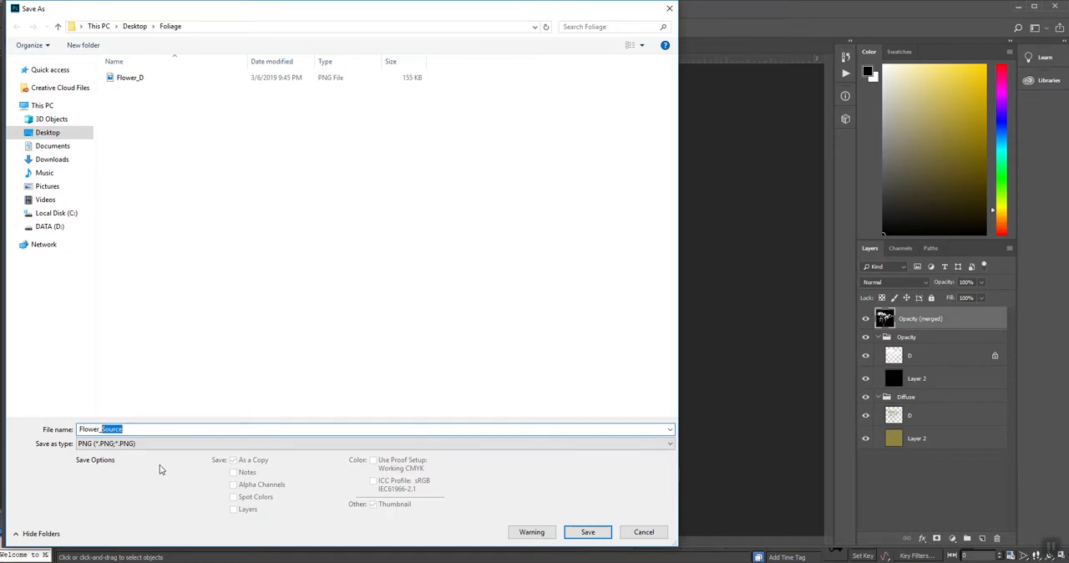
type("O")
left_click(588, 532)
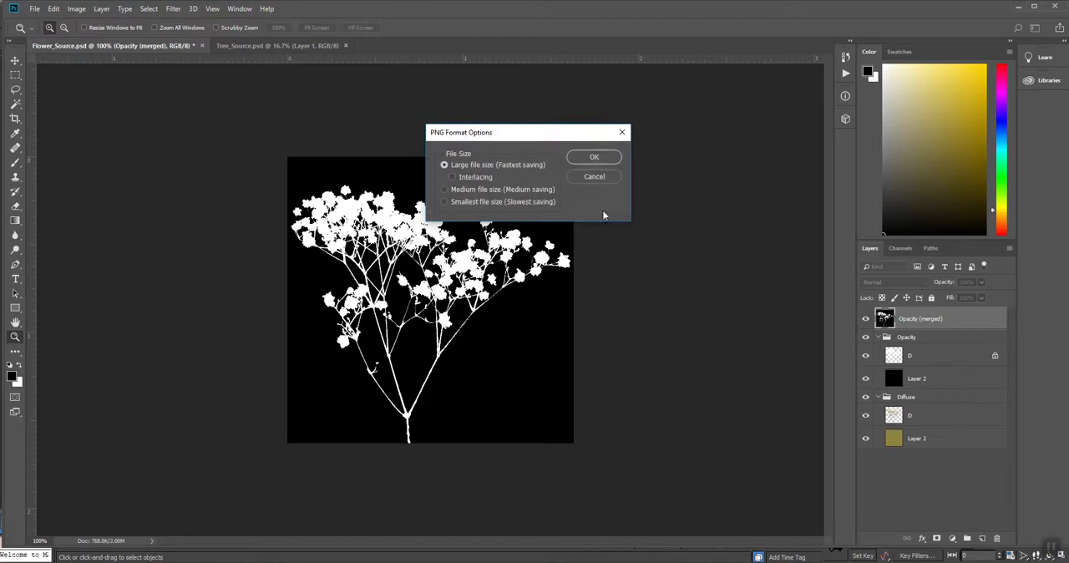
left_click(594, 158)
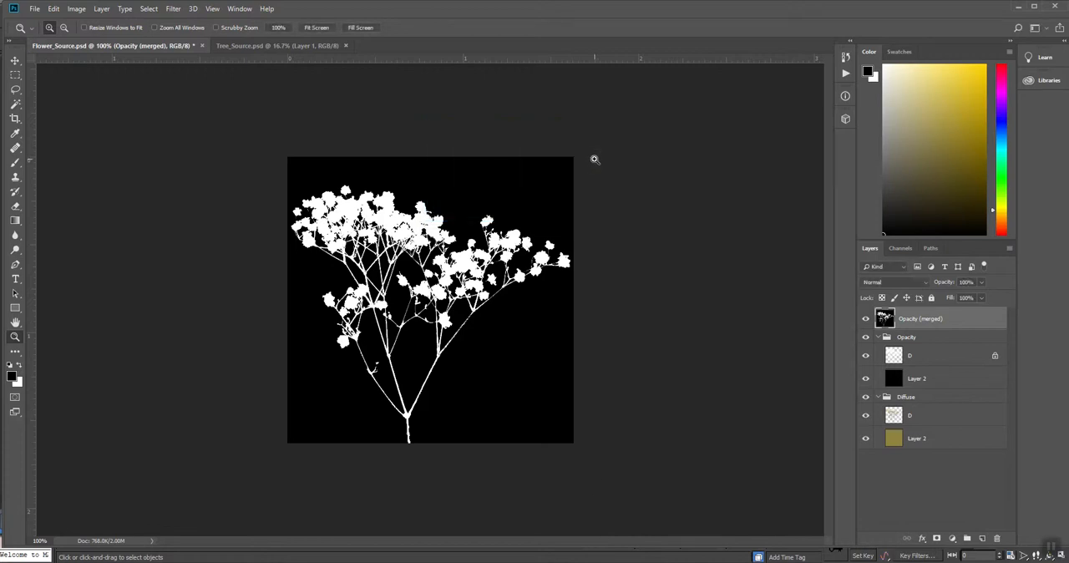
- Switch to 3ds Max and add bitmap nodes in the Slate Material Editor for Flower_D and Flower_O from the desktop's Foliage folder
left_click(369, 562)
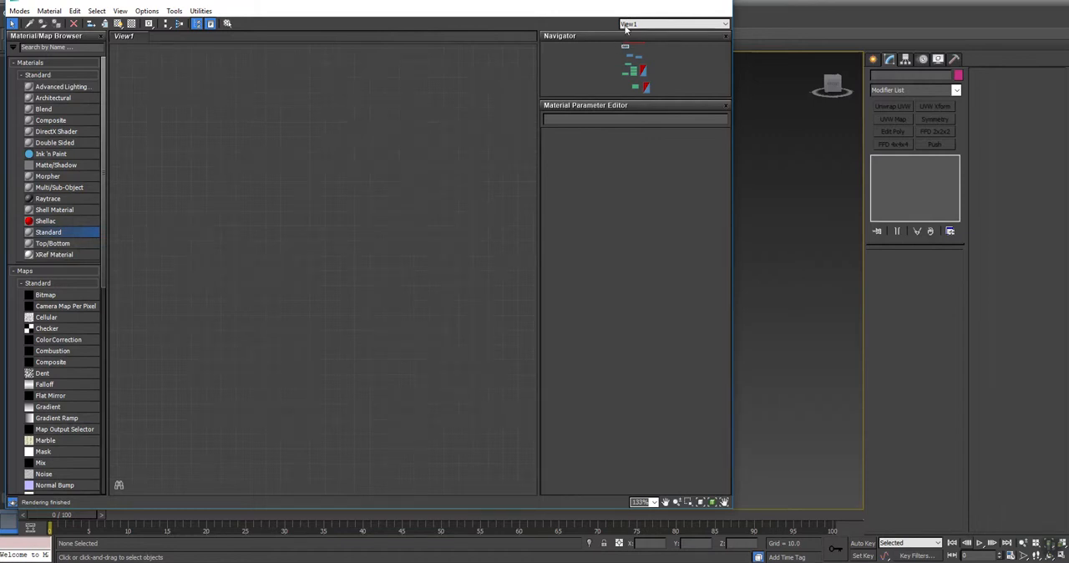
left_click_drag(59, 338, 331, 240)
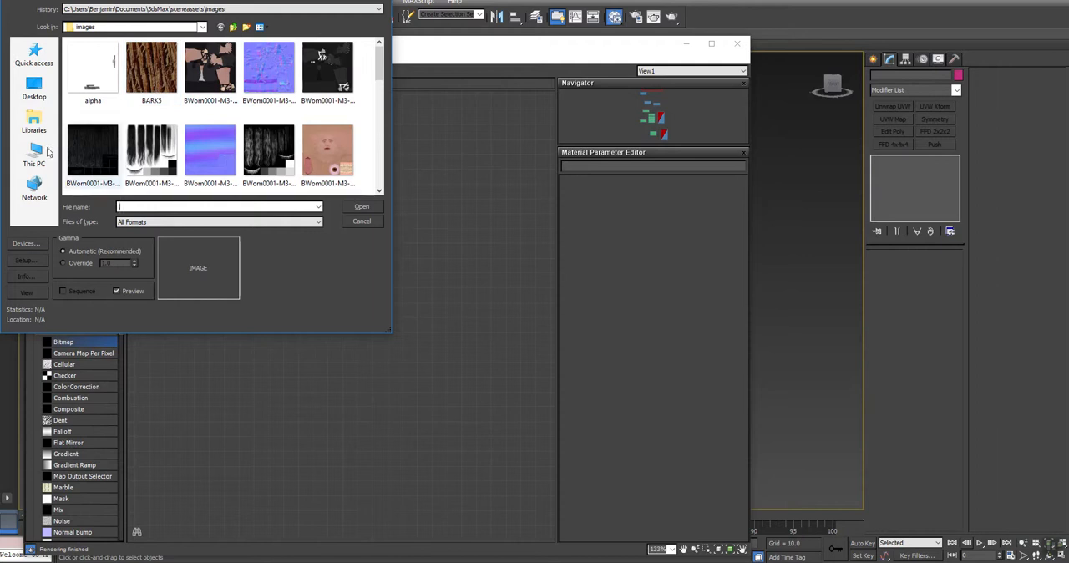
left_click(33, 87)
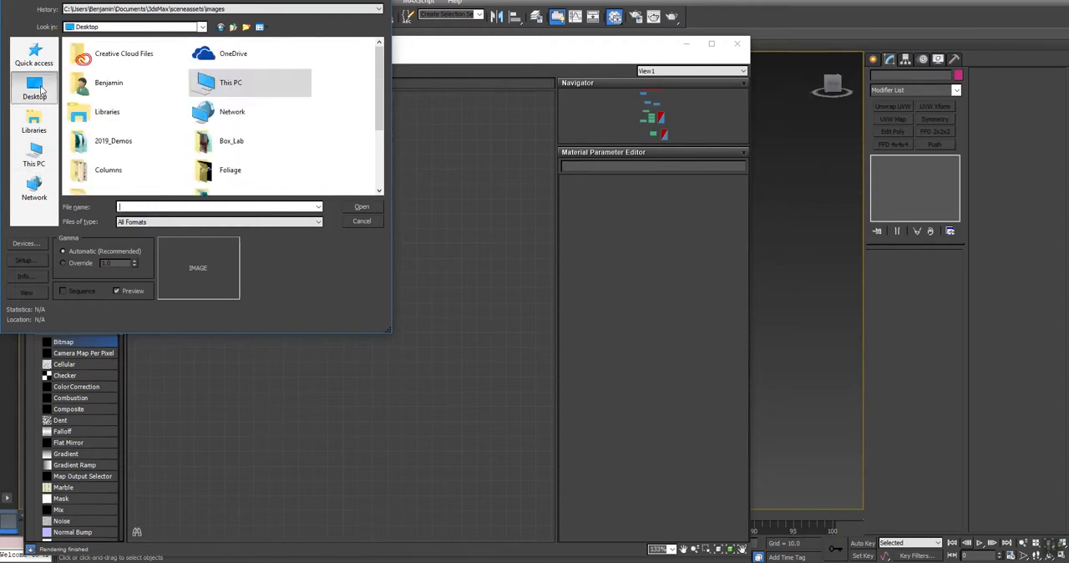
double_click(229, 171)
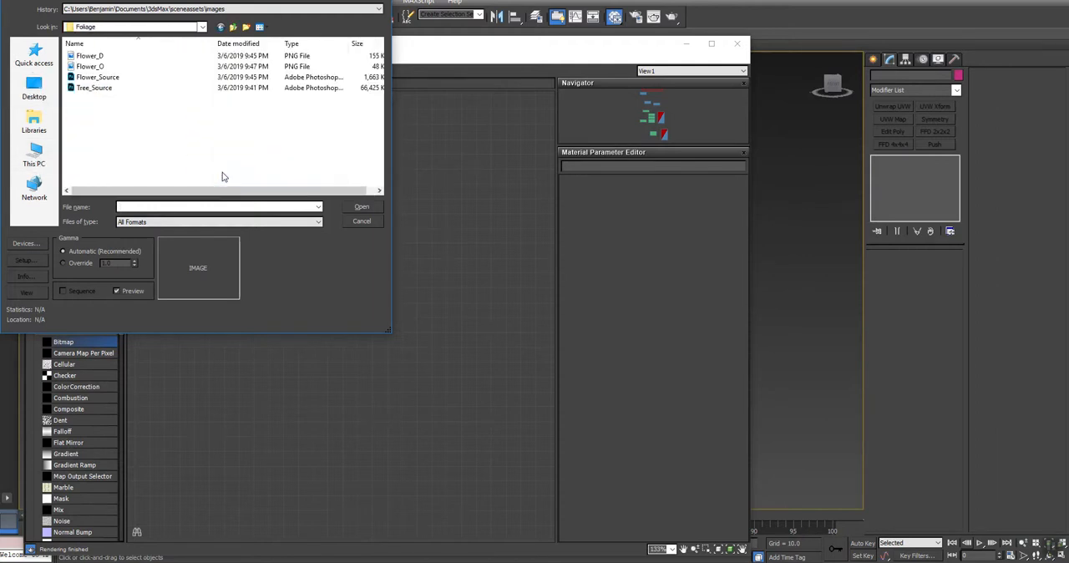
double_click(89, 56)
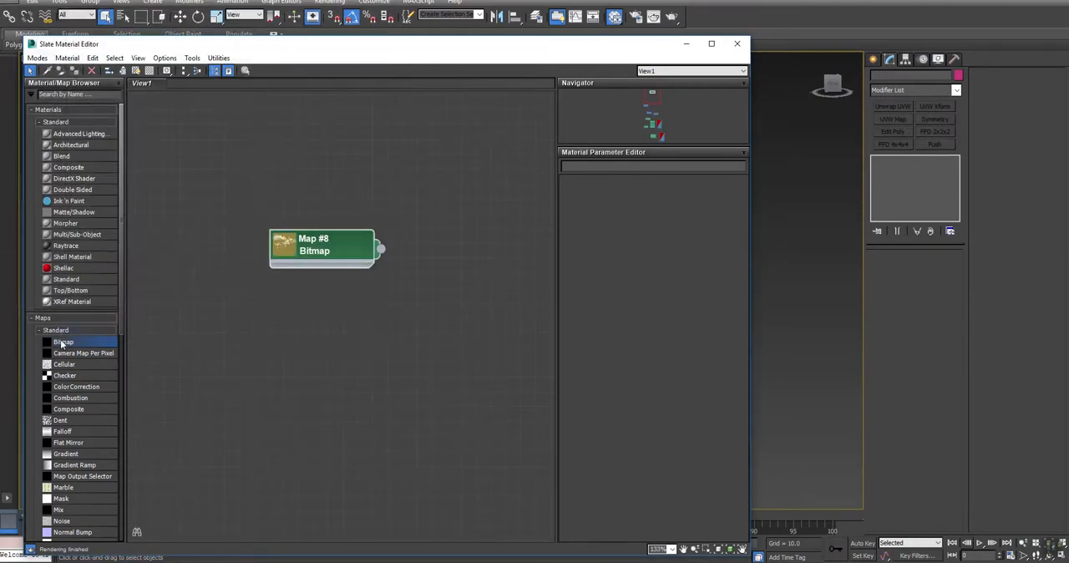
left_click_drag(279, 355, 280, 352)
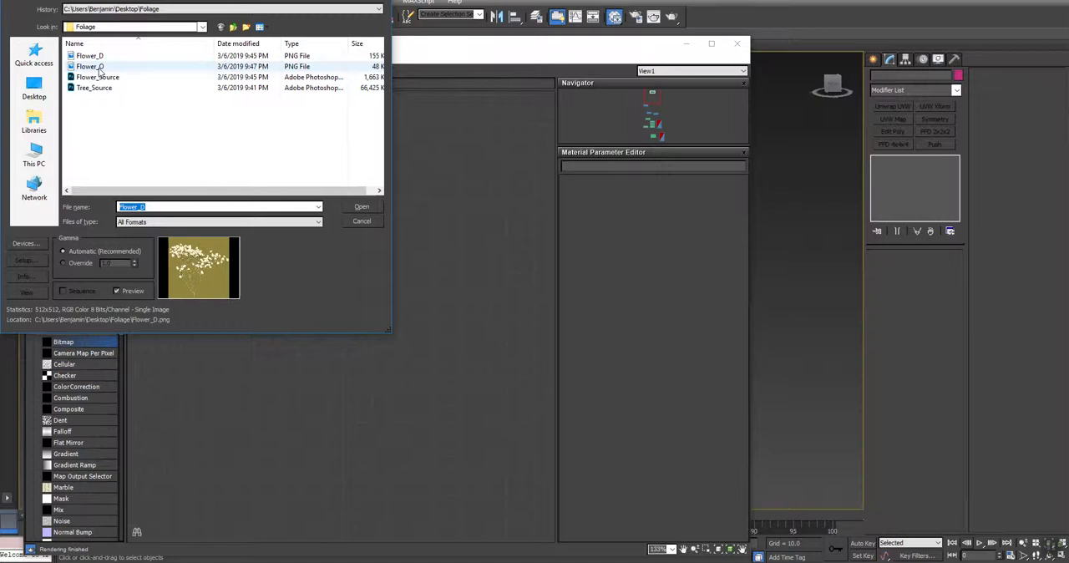
double_click(100, 67)
- Connect the Flower_D and Flower_O maps to the Diffuse Color and Opacity of a new 2-Sided Standard material, and close the editor
left_click_drag(60, 281, 419, 204)
left_click_drag(418, 252, 380, 250)
left_click_drag(381, 353, 418, 328)
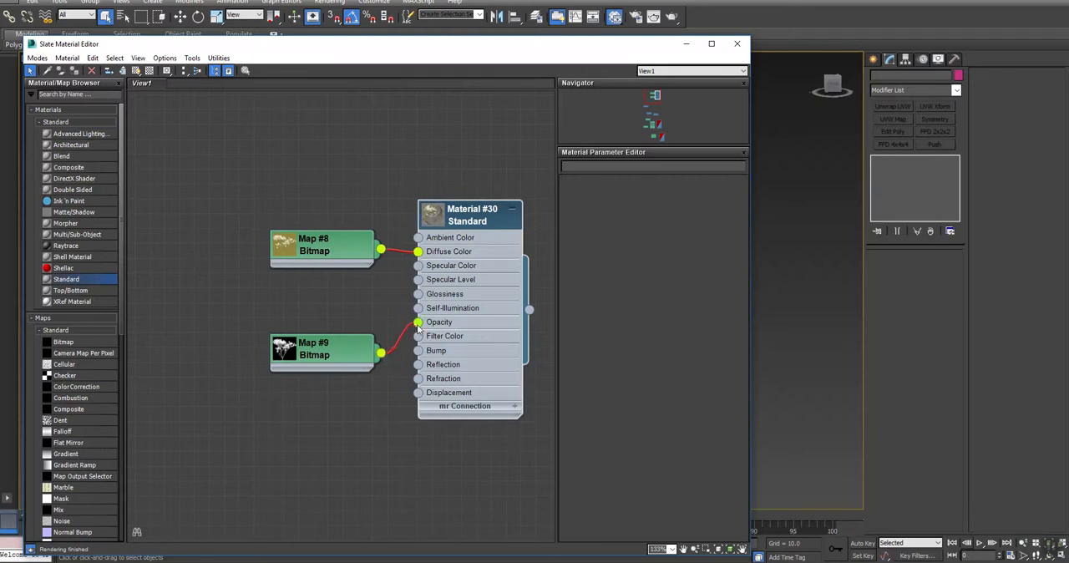
double_click(487, 211)
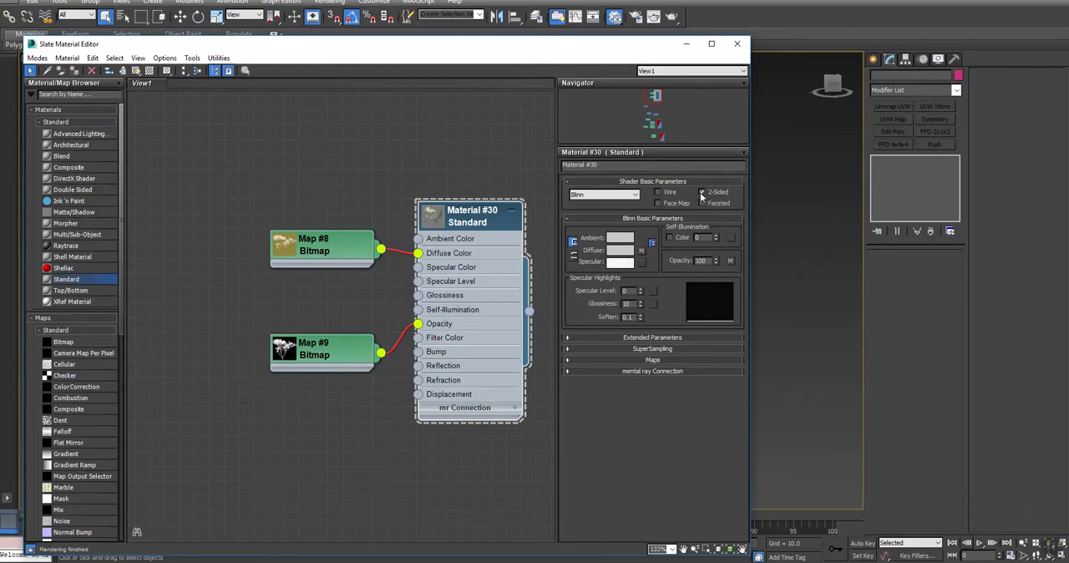
left_click(737, 44)
- Switch to an even four-view layout with a Front view and draw a plane there about 156 long by 213 wide
left_click(874, 59)
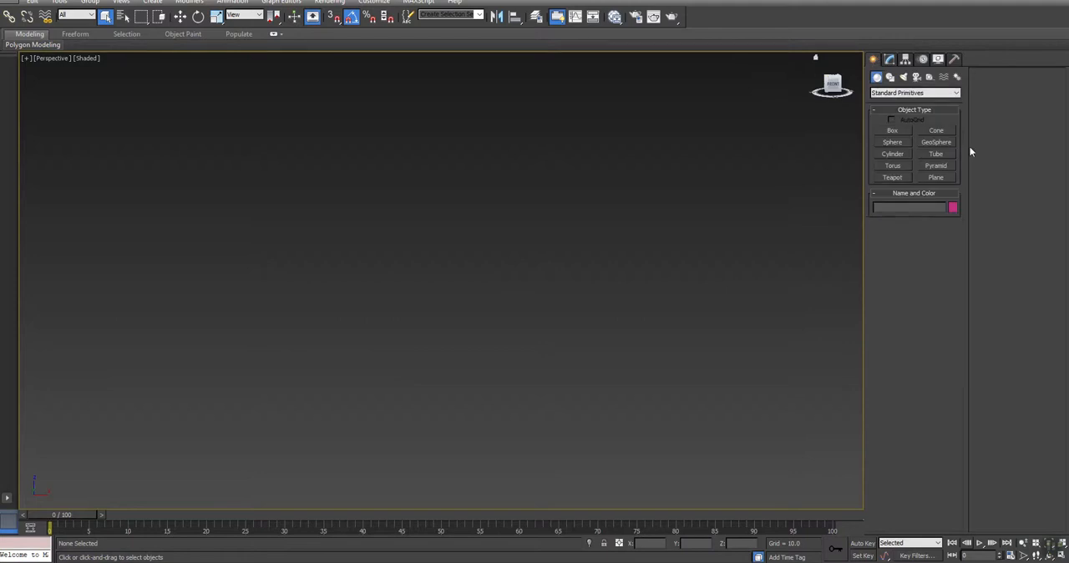
left_click(948, 177)
key("alt+w")
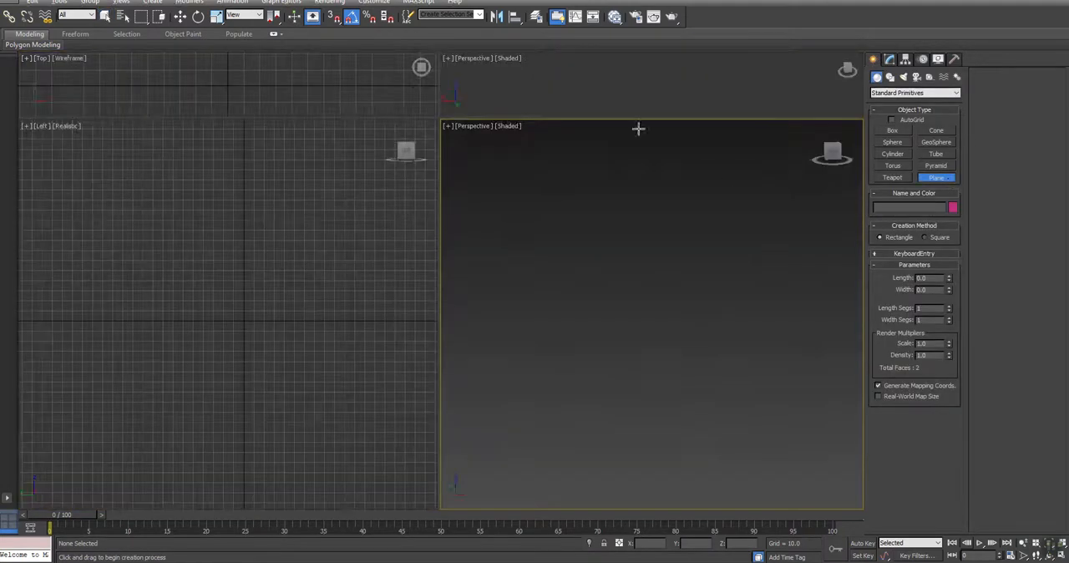
right_click(441, 115)
left_click(465, 108)
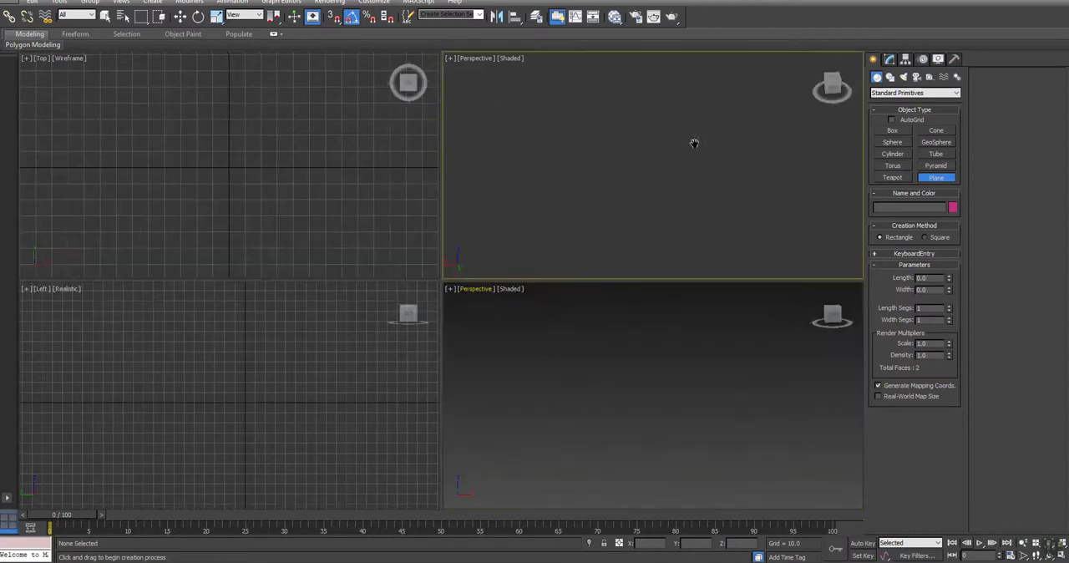
key("f")
left_click_drag(543, 81, 769, 248)
right_click(769, 248)
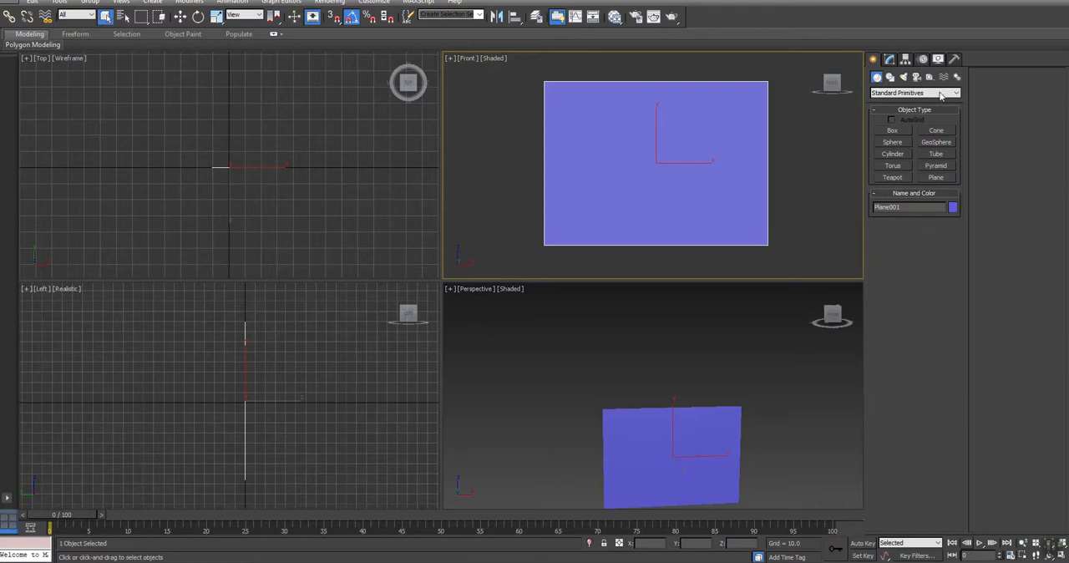
- Set the plane's length and width to 32 each
left_click(889, 60)
left_click_drag(943, 269, 686, 293)
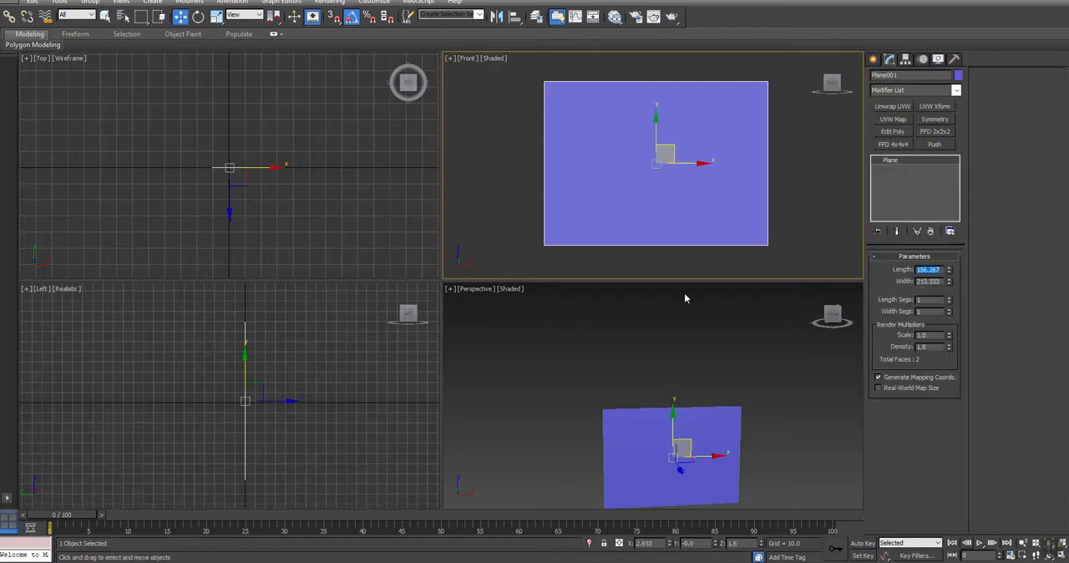
type("32")
key("Tab")
type("32")
key("Return")
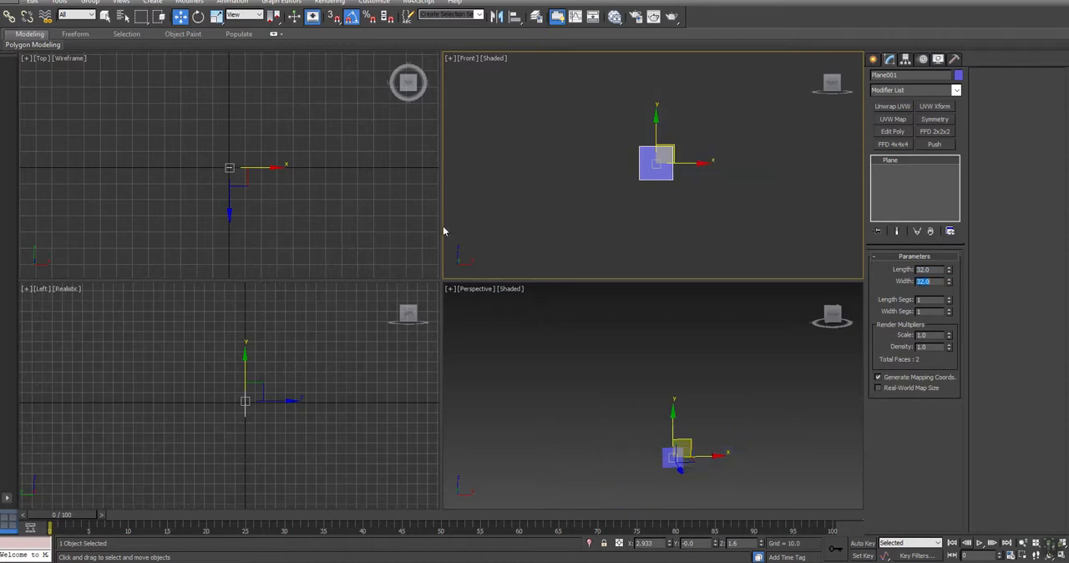
- Move the plane to X 0 and Z 0
right_click(335, 252)
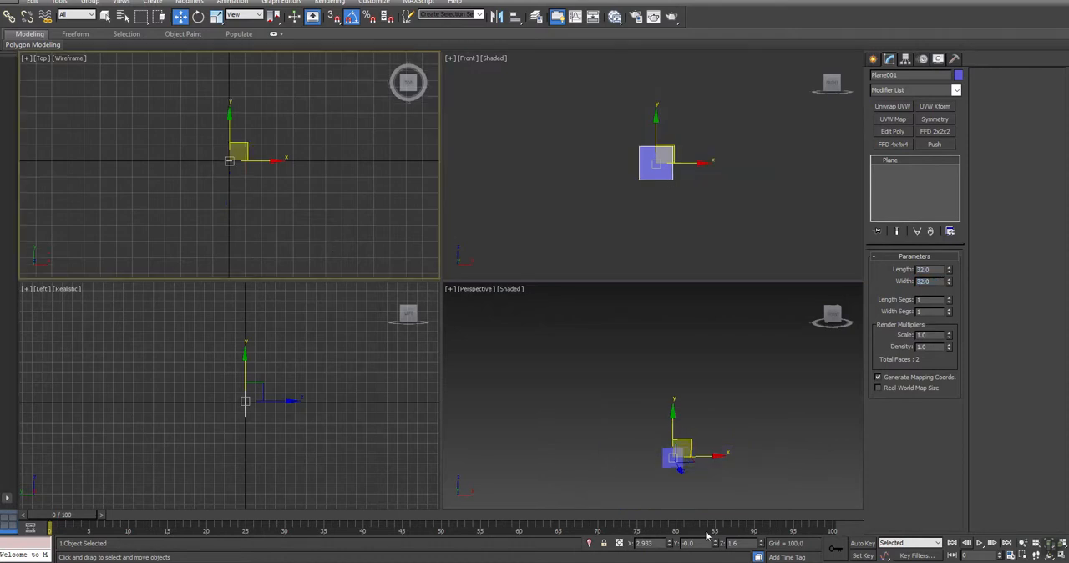
double_click(658, 543)
type("0")
key("Return")
key("Tab")
key("Tab")
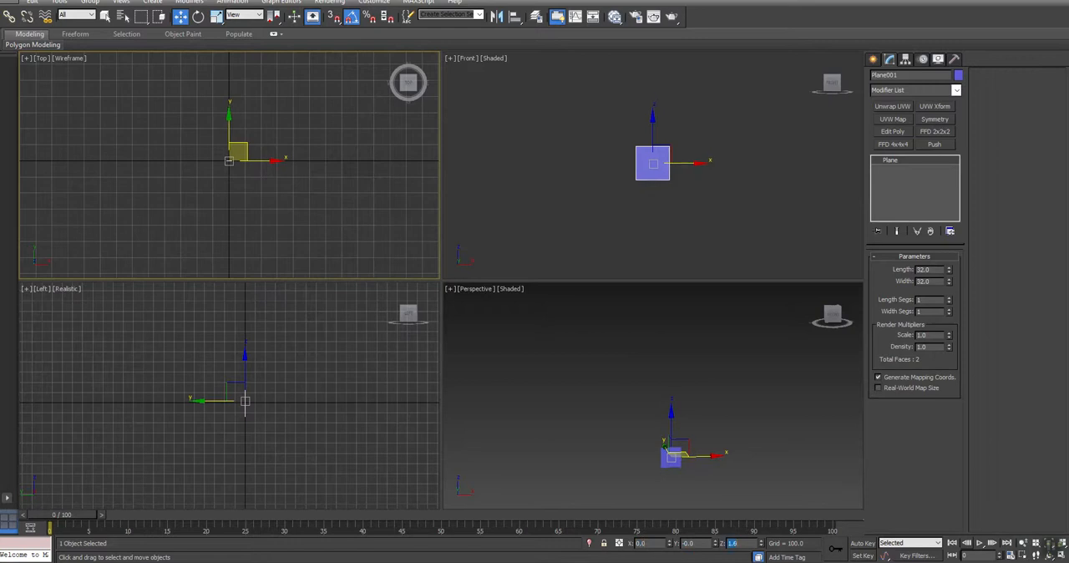
type("0")
key("Return")
right_click(547, 151)
scroll(603, 178, "up", 10)
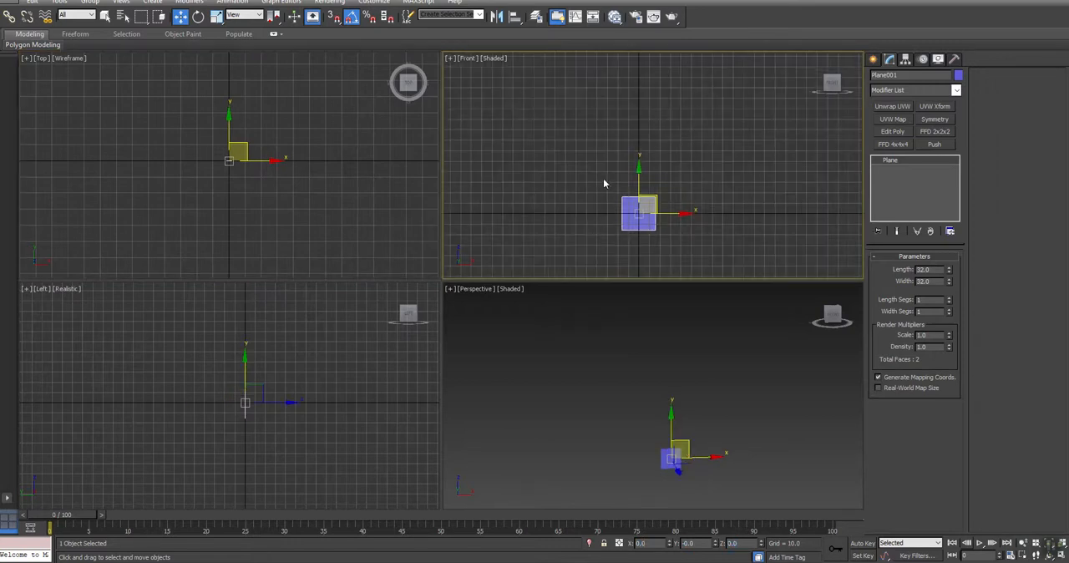
- Assign the flower Standard material to the selected plane and close the material editor
key("z")
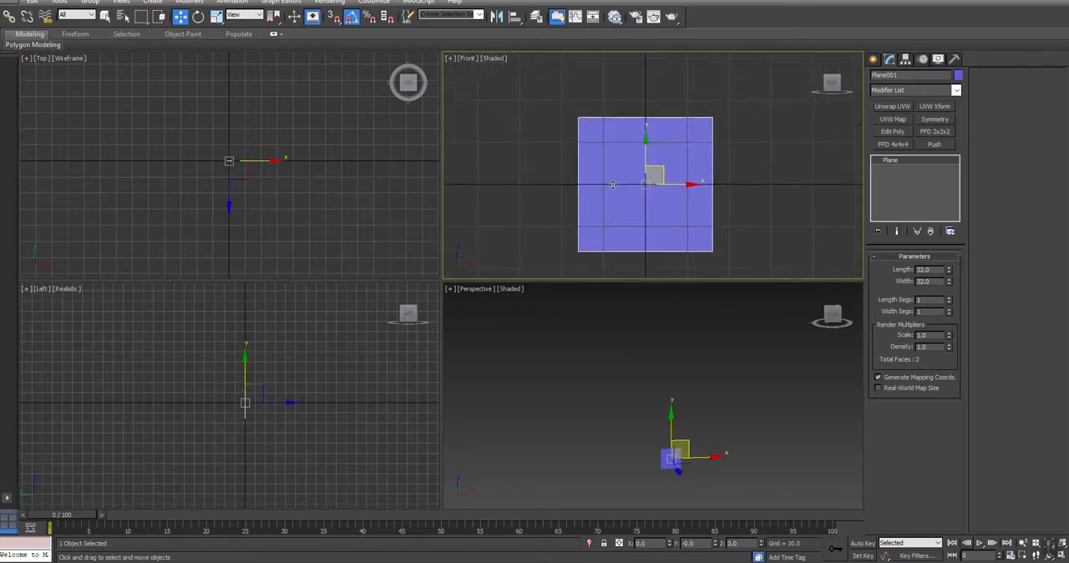
key("m")
right_click(470, 214)
left_click(522, 227)
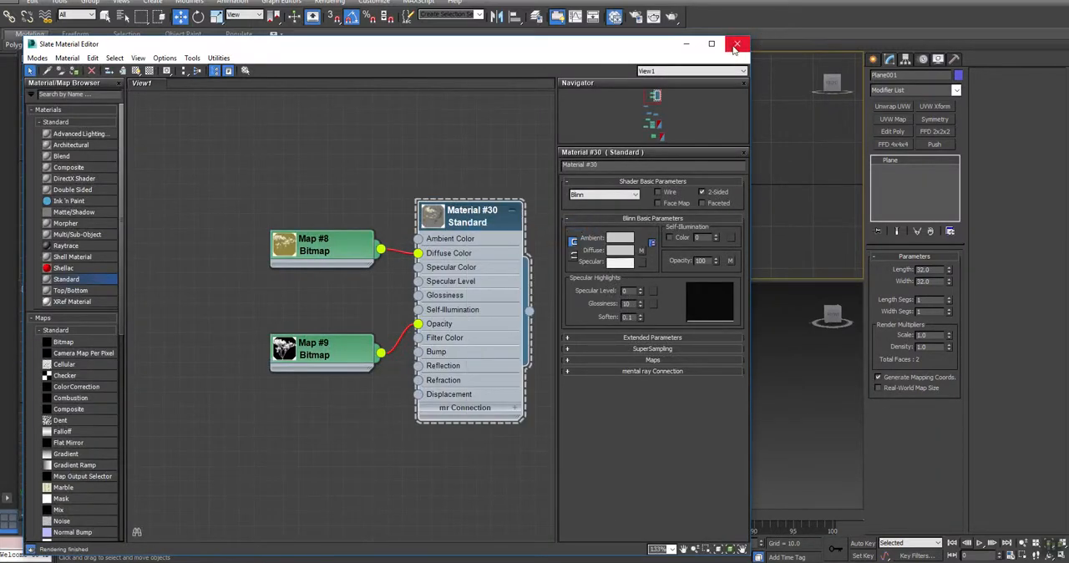
left_click(736, 45)
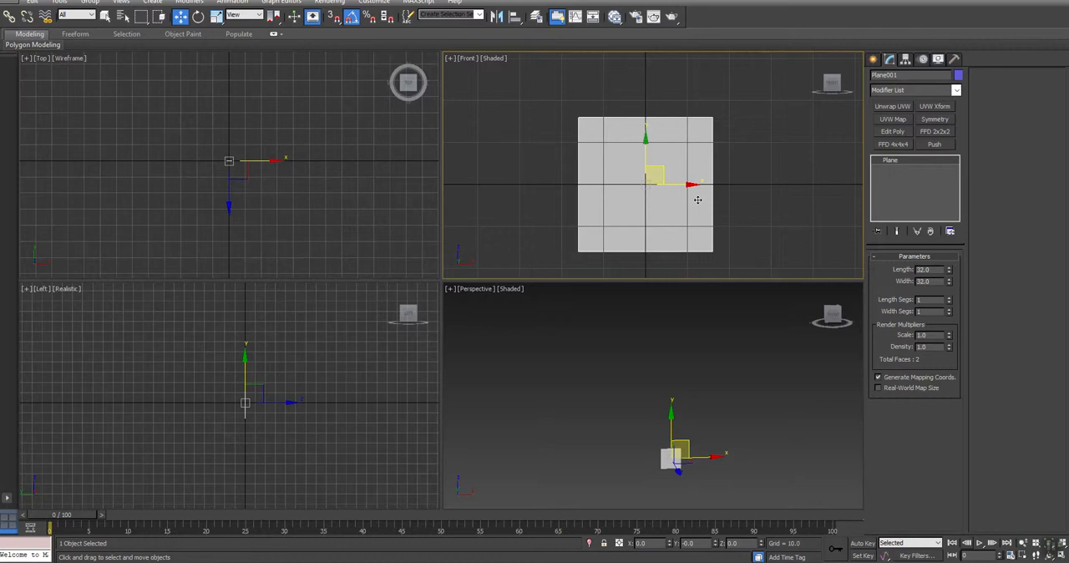
- Show the flower material as a realistic material in the viewports and view the textured plane in perspective
key("m")
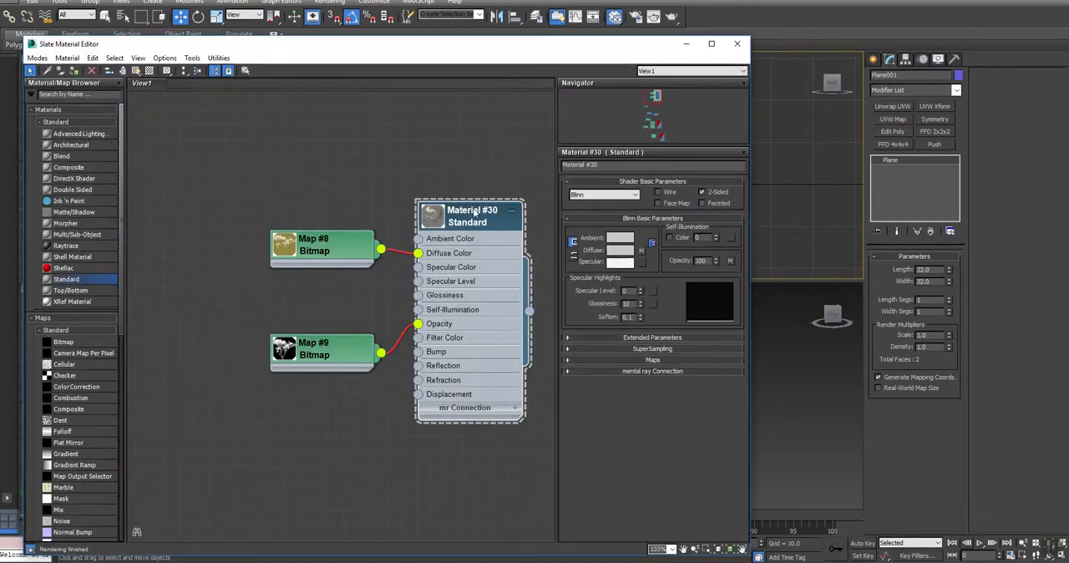
right_click(471, 212)
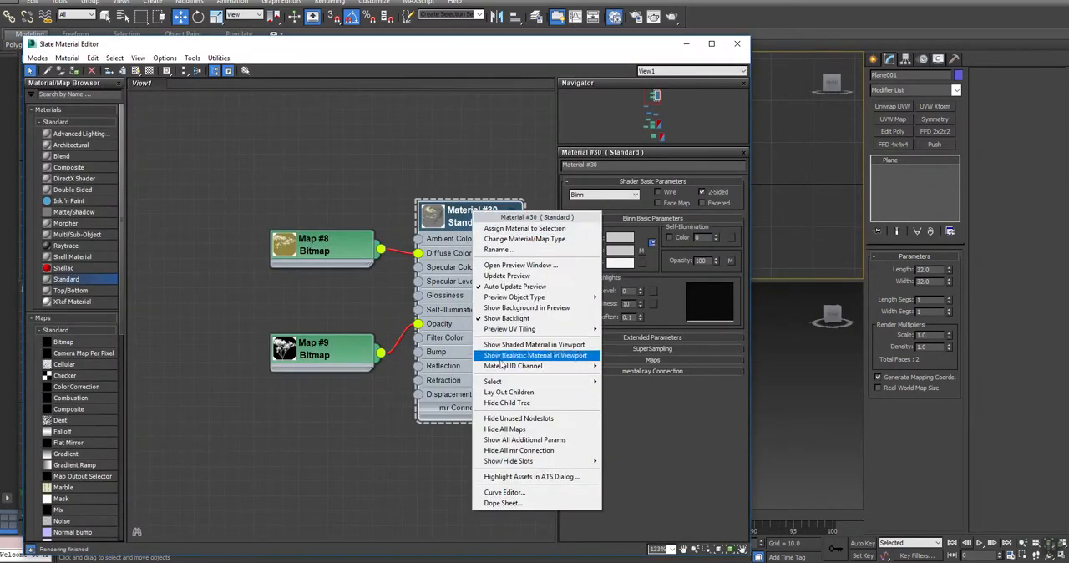
left_click(535, 355)
left_click(686, 44)
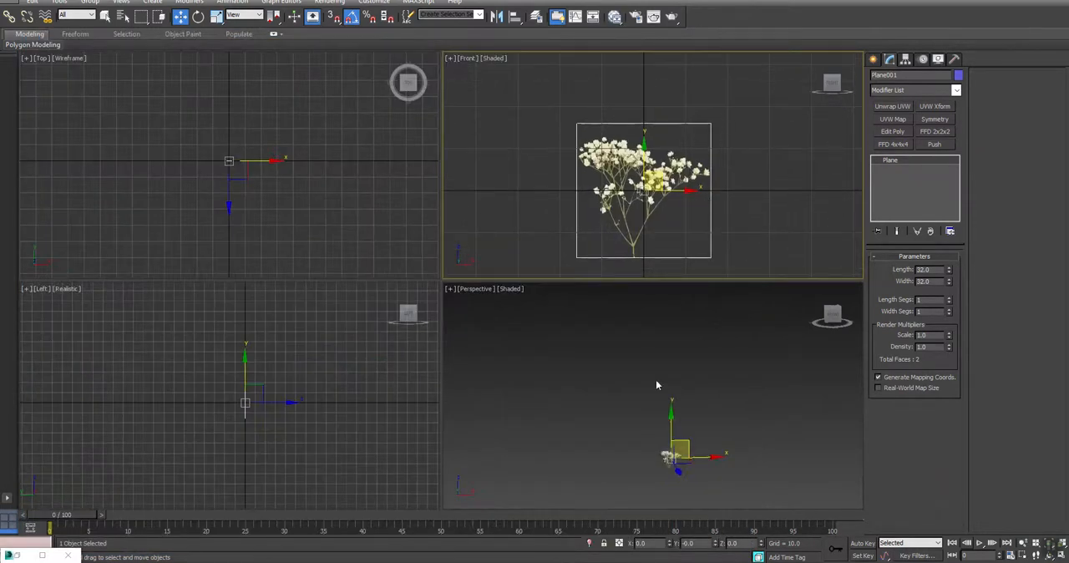
scroll(650, 457, "up", 4)
key("alt+w")
key("ctrl+r")
mouse_move(496, 293)
left_mouse_down()
mouse_move(542, 313)
mouse_move(697, 280)
mouse_move(480, 294)
left_mouse_up()
key("w")
key("alt+w")
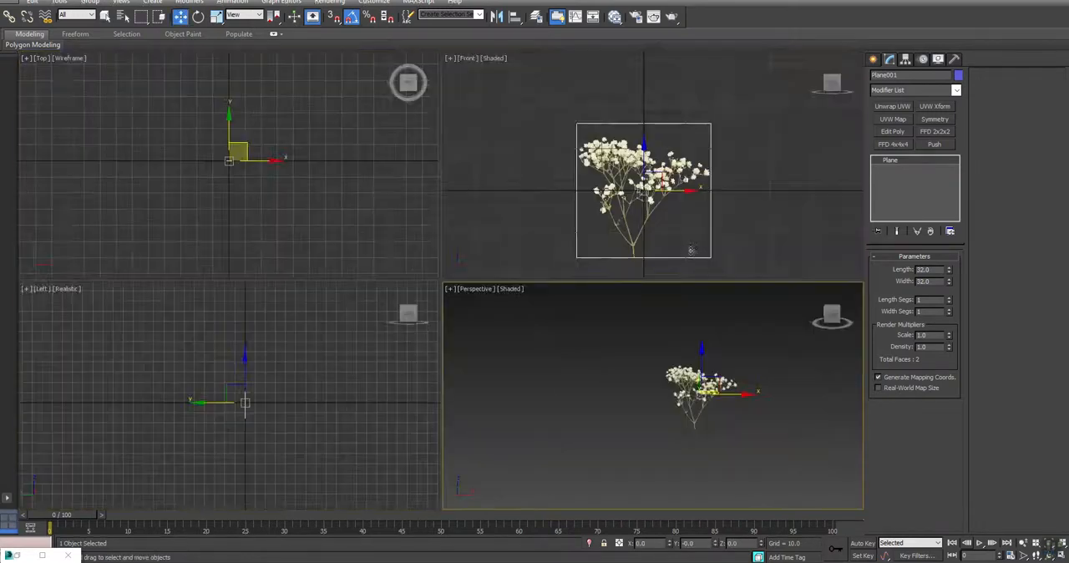
- Convert the plane to Editable Poly and move all its vertices so the base of the flower stem sits at the origin
right_click(894, 163)
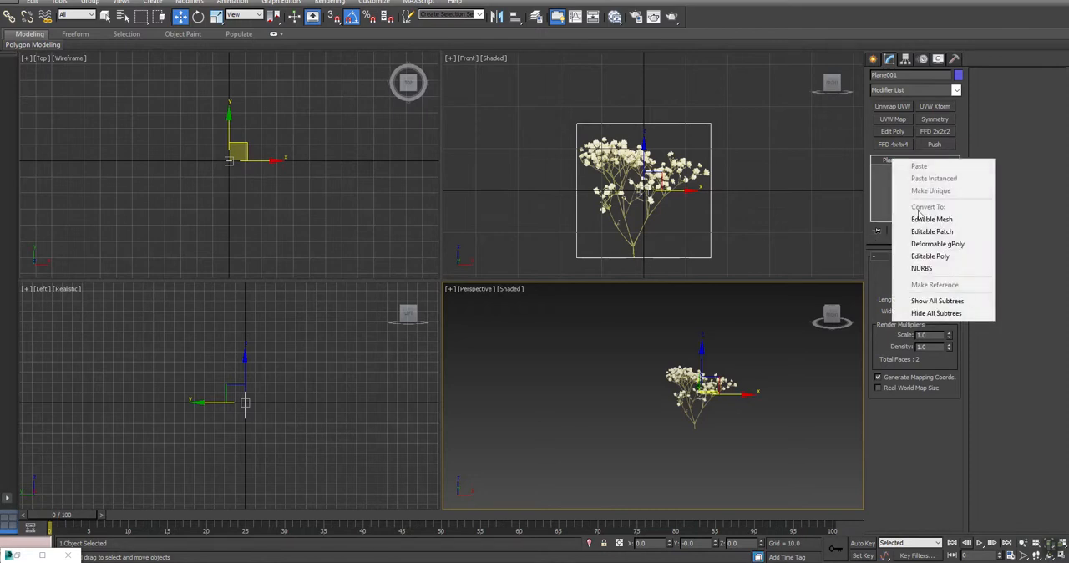
left_click(934, 257)
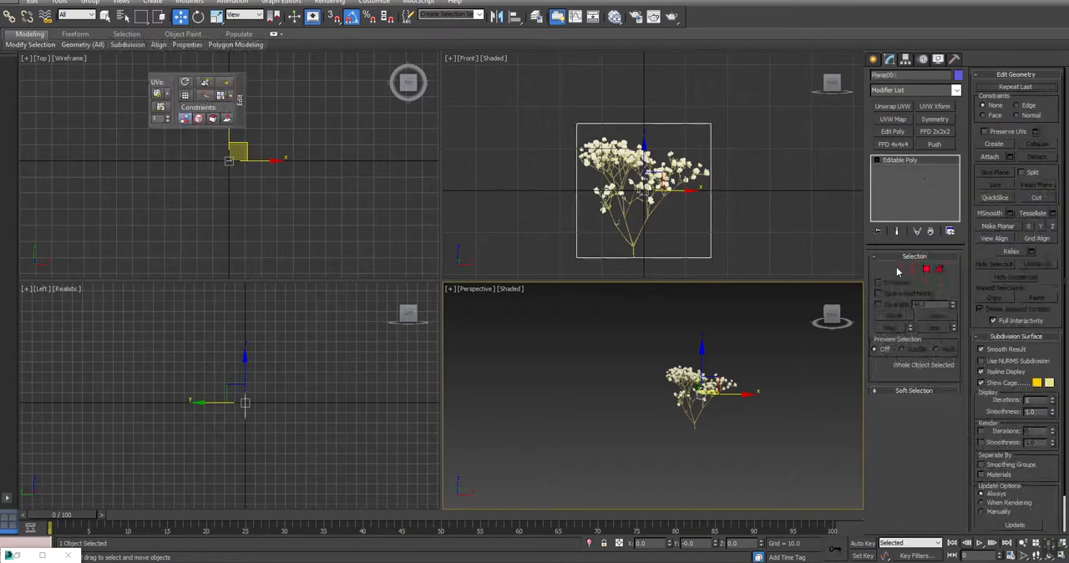
left_click(885, 269)
left_click_drag(744, 270, 573, 98)
middle_click_drag(645, 192, 601, 178)
left_click_drag(602, 140, 603, 74)
left_click_drag(629, 110, 638, 111)
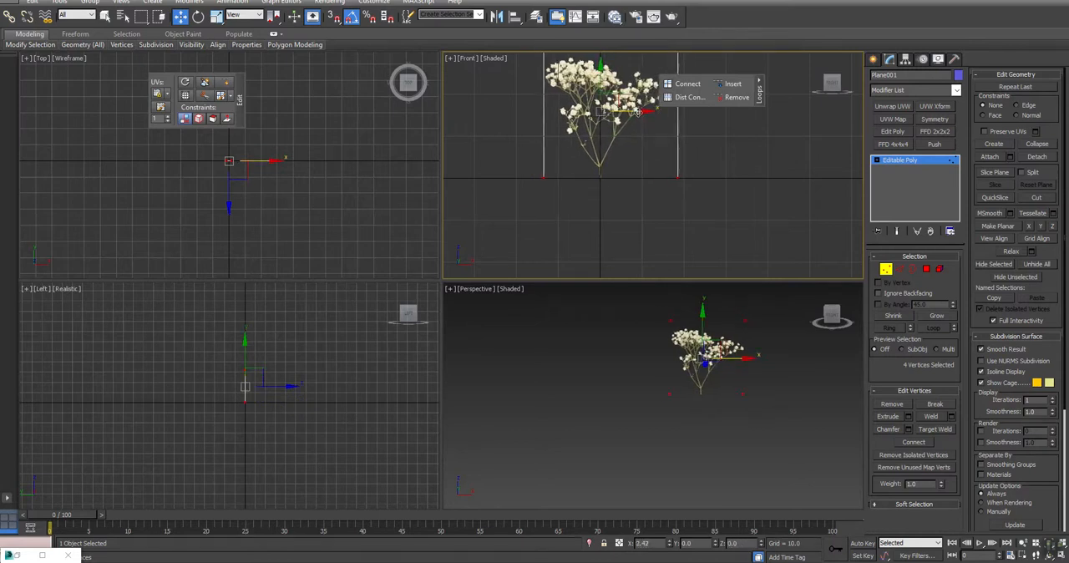
- Connect the plane's upper and lower edges with one segment, Pinch 0 and Slide 15, so it follows the stem
left_click(619, 436)
key("alt+w")
middle_click_drag(478, 278, 523, 287, "alt")
key("F4")
mouse_move(448, 323)
middle_mouse_down("alt")
mouse_move(536, 304)
mouse_move(418, 289)
mouse_move(430, 320)
mouse_move(447, 310)
middle_mouse_up("alt")
key("w")
left_click(900, 268)
left_click_drag(495, 183, 507, 487)
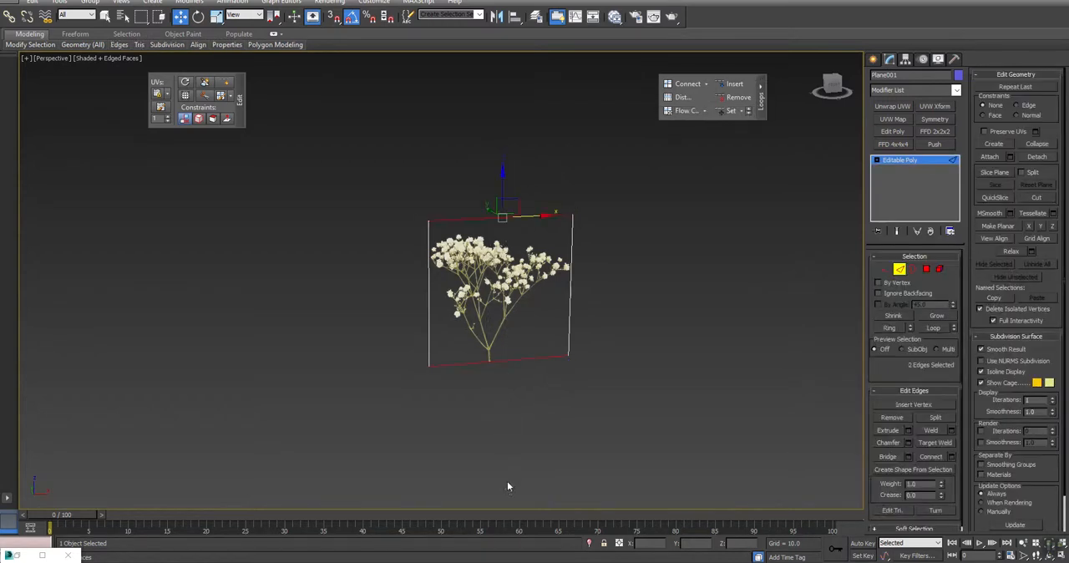
left_click(953, 457)
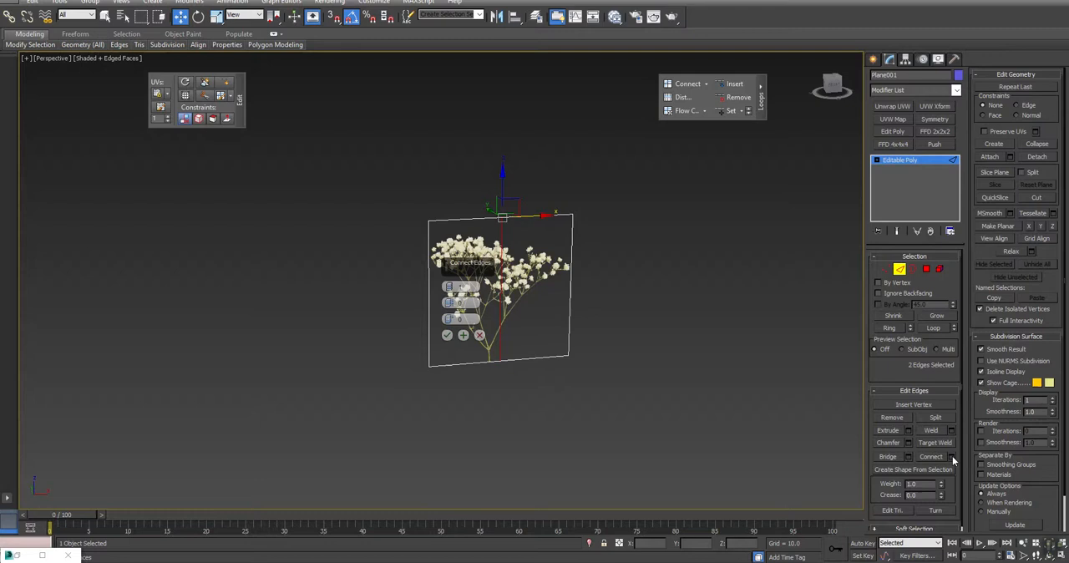
left_click_drag(464, 264, 725, 277)
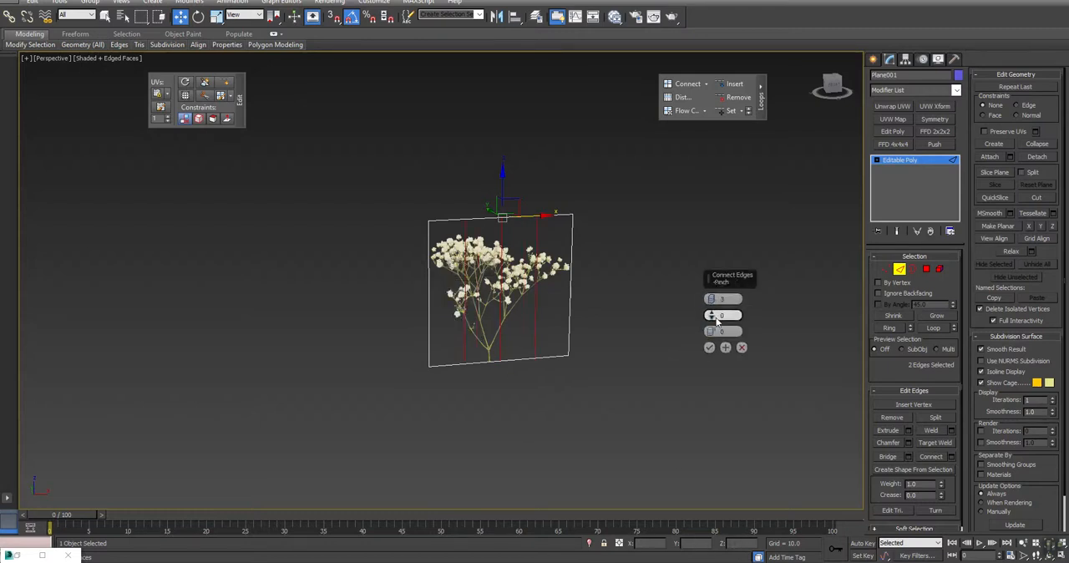
left_click(712, 299)
left_click(712, 302)
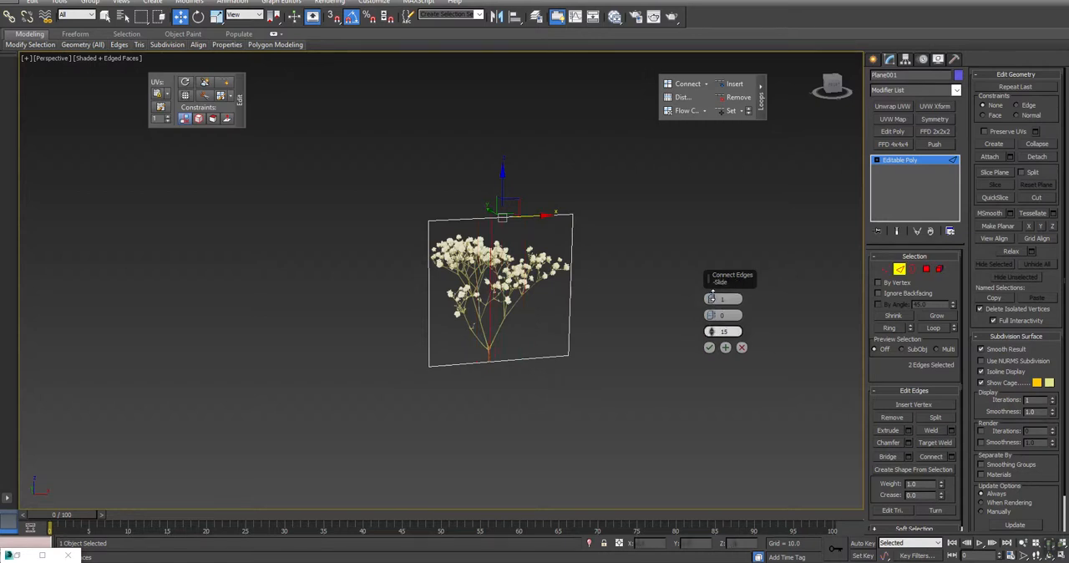
left_click(709, 346)
- Move both outer vertical edges of the plane backward along Y to fold it into a V, the right one to Y about 2.8
left_click(482, 276)
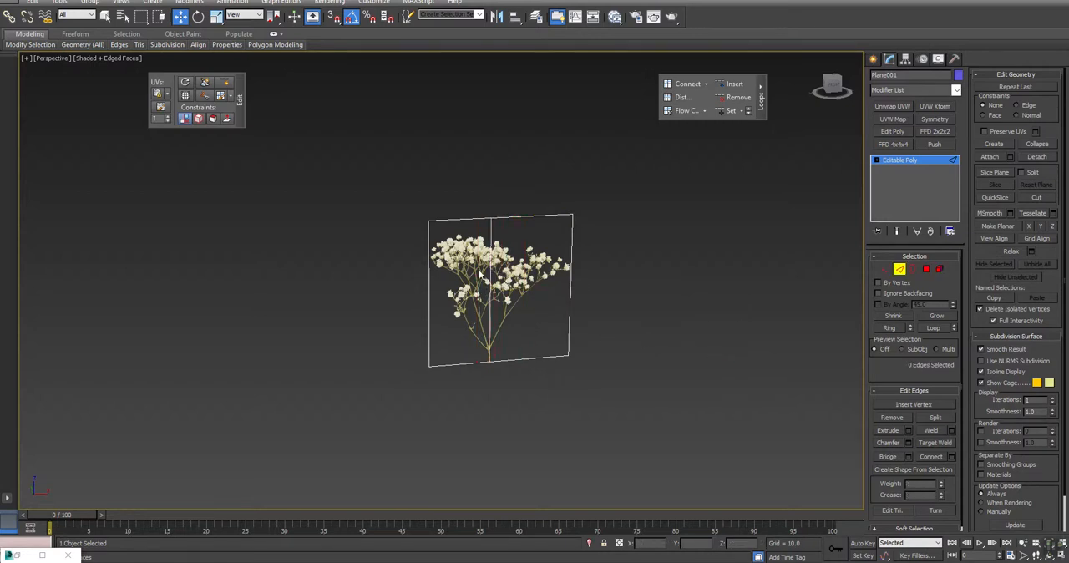
left_click(430, 277)
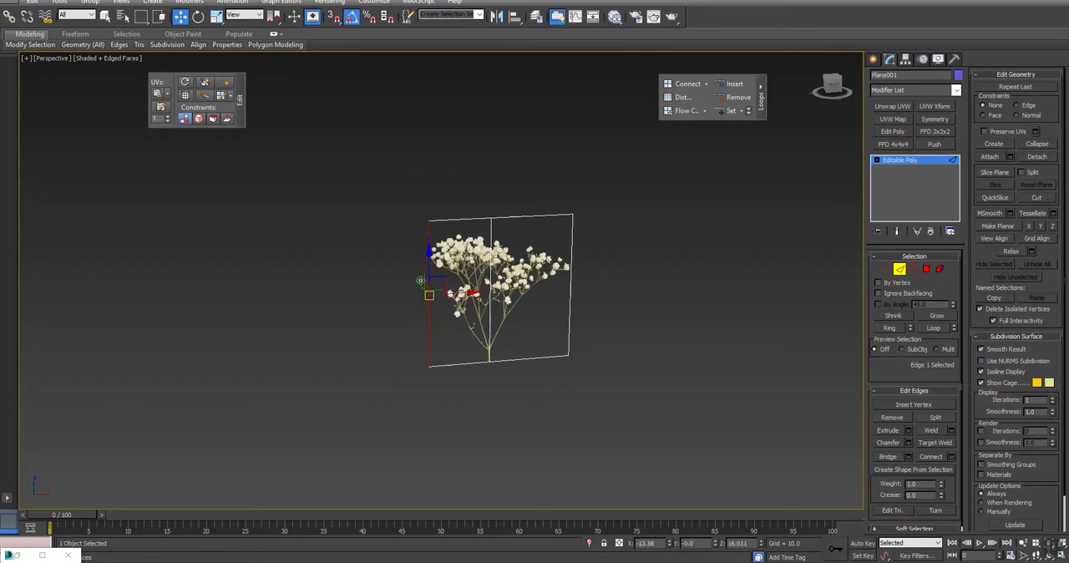
mouse_move(418, 282)
middle_mouse_down("alt")
mouse_move(473, 329)
mouse_move(408, 276)
middle_mouse_up("alt")
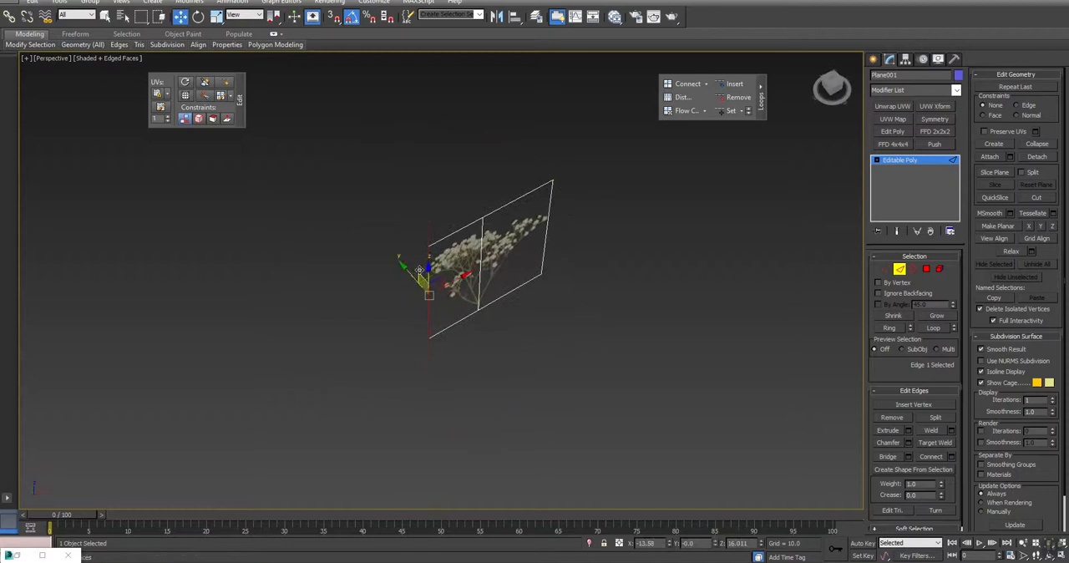
left_click_drag(410, 274, 428, 253)
left_click(548, 221)
left_click_drag(545, 211, 530, 208)
mouse_move(517, 311)
middle_mouse_down("alt")
mouse_move(462, 268)
mouse_move(356, 237)
mouse_move(386, 318)
mouse_move(472, 289)
mouse_move(677, 293)
mouse_move(594, 301)
mouse_move(543, 362)
mouse_move(470, 356)
mouse_move(375, 310)
mouse_move(443, 305)
middle_mouse_up("alt")
key("w")
key("F4")
key("F4")
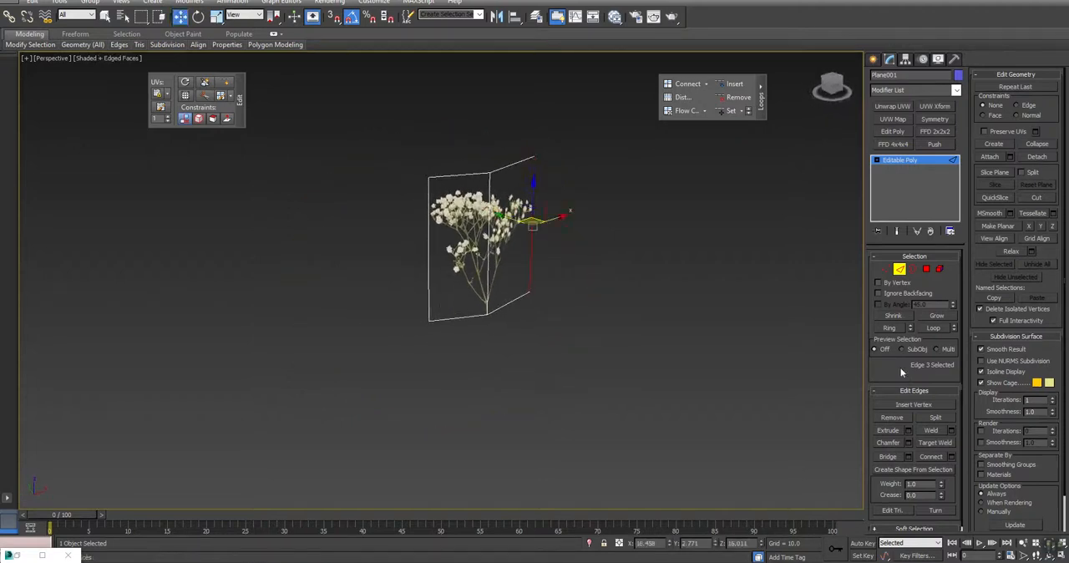
- Ring-select the plane's vertical edges and connect them with a horizontal edge across the middle
left_click(883, 328)
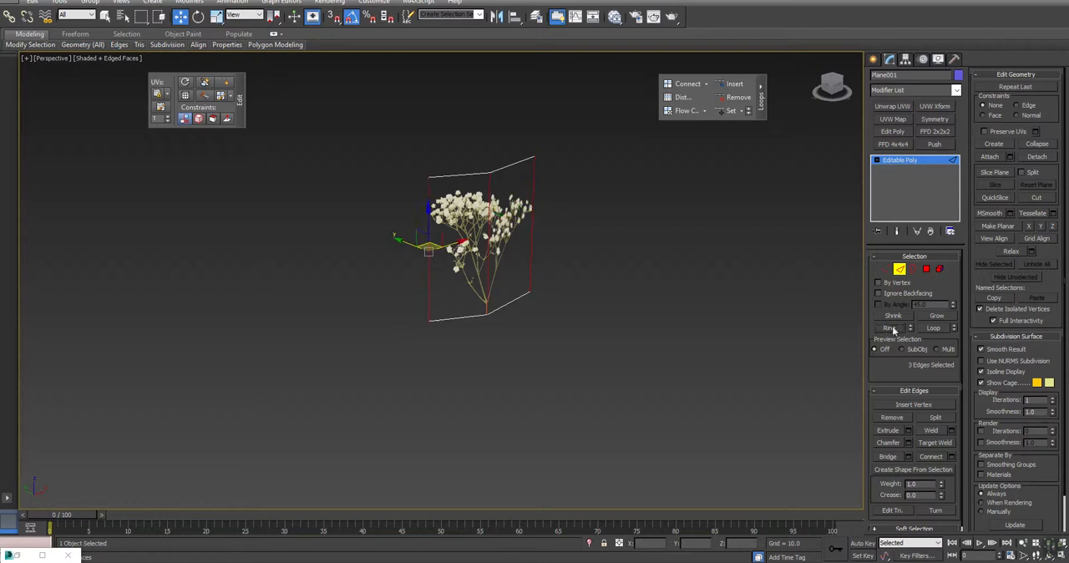
left_click(932, 457)
left_click(456, 385)
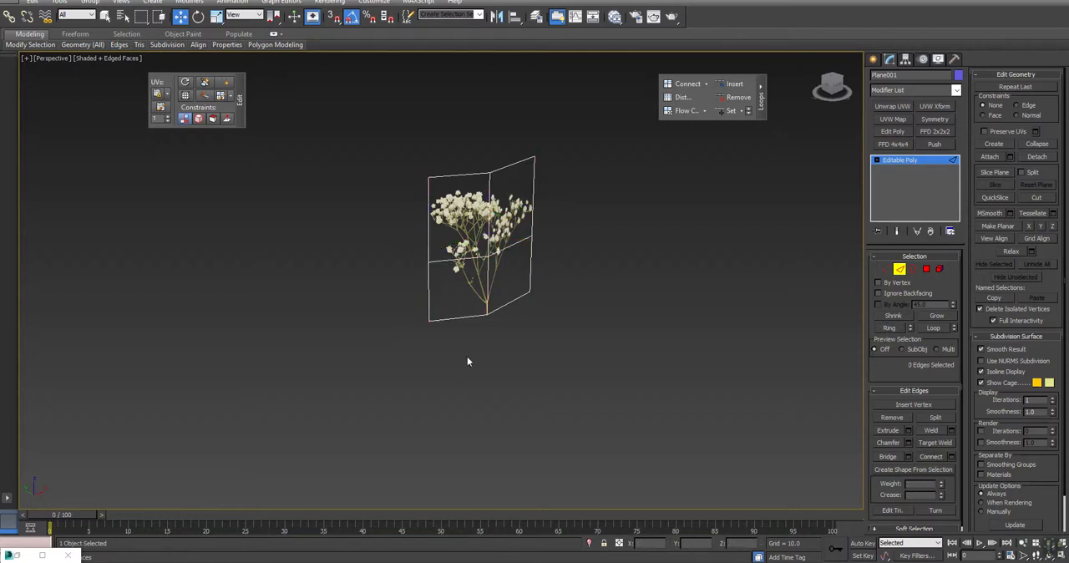
- Pull the plane's central vertex slightly forward to give the folded plane some curvature, and leave vertex editing
key("1")
left_click(489, 256)
key("ctrl+r")
left_click_drag(479, 277, 440, 329)
key("w")
key("ctrl+r")
left_click_drag(488, 242, 404, 250)
key("w")
left_click(886, 270)
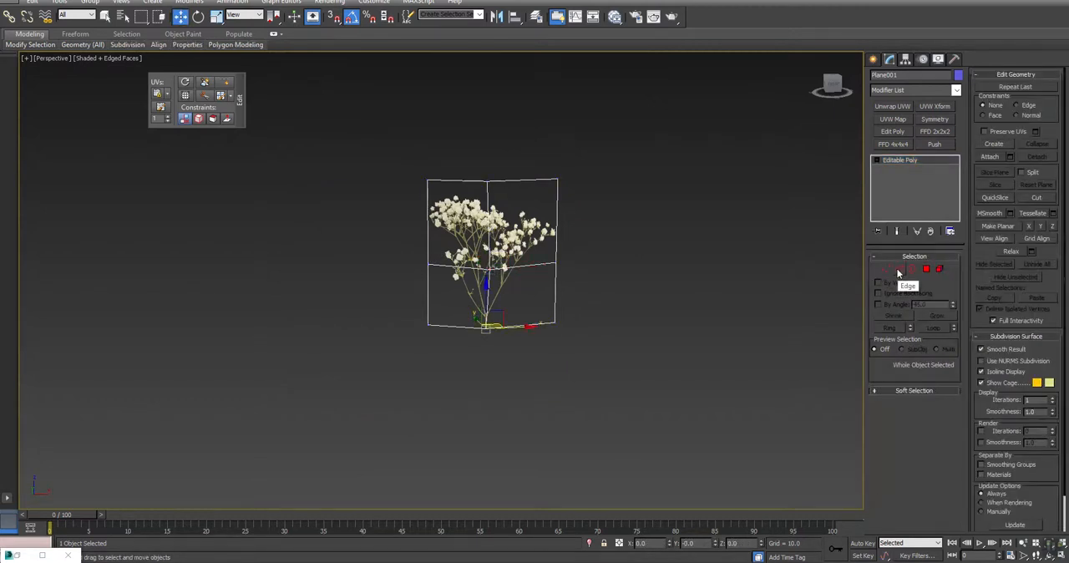
- Clone the folded plane along X and place the copy beside the original at X about 48
middle_click_drag(606, 282, 449, 296)
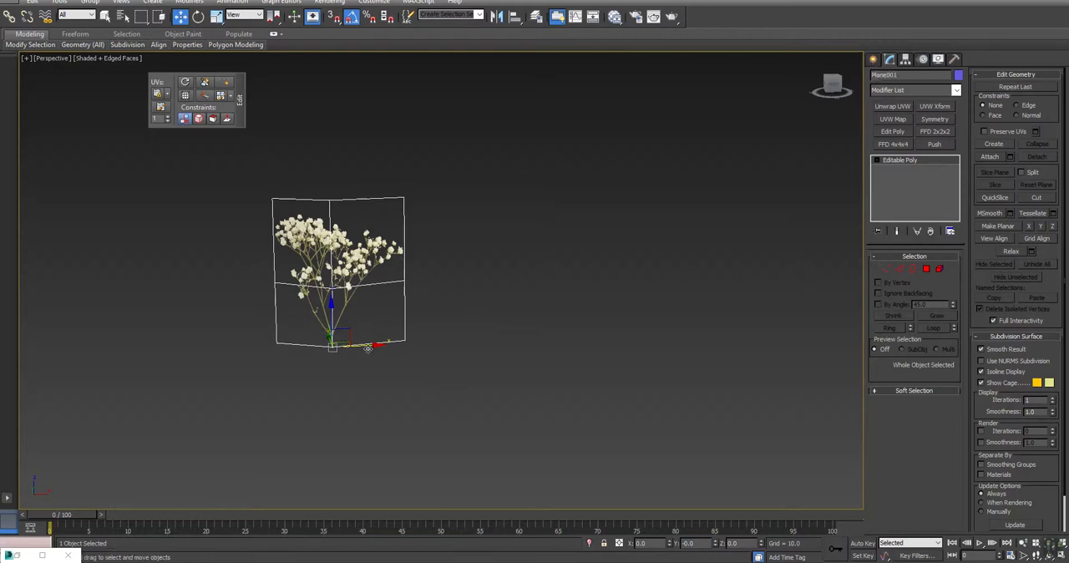
left_click(940, 269)
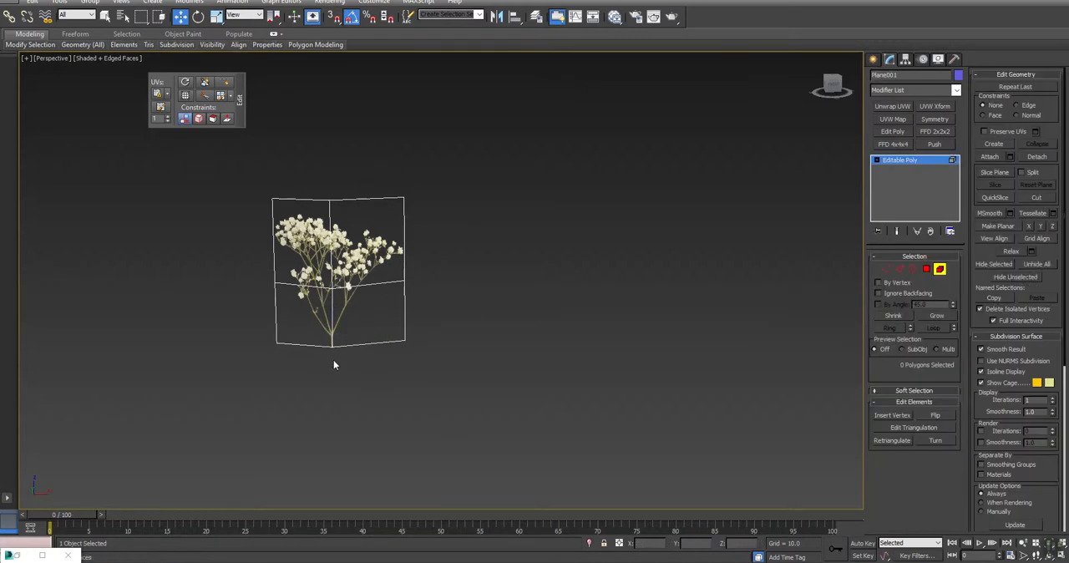
left_click(905, 161)
mouse_move(360, 345)
left_mouse_down("shift")
mouse_move(568, 334)
mouse_move(571, 344)
left_mouse_up("shift")
left_click(544, 324)
- Flatten all vertices of the copied plane with Make Planar on Z and set their Y position to 0
left_click(940, 269)
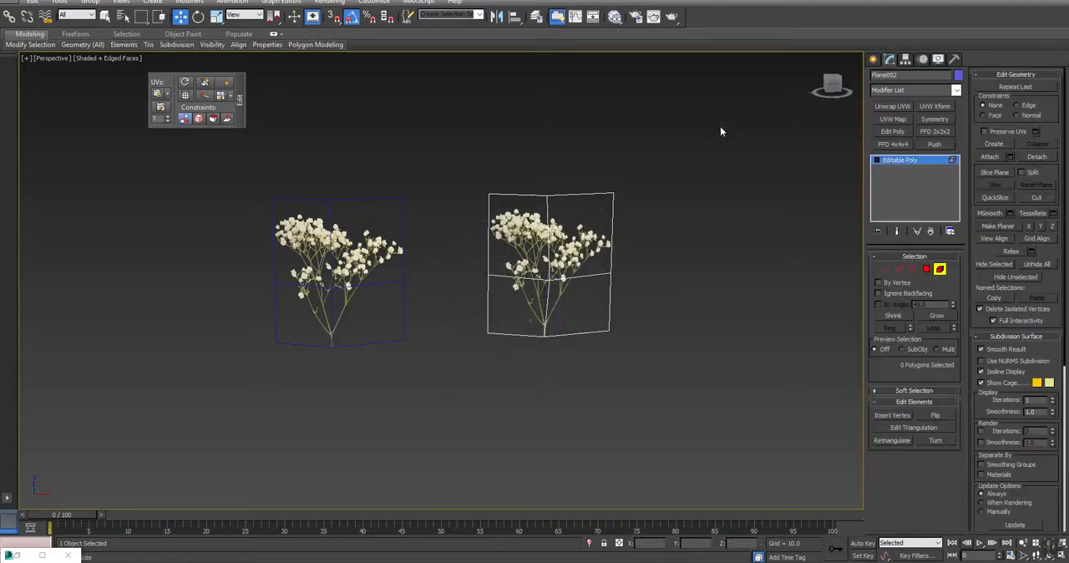
key("alt+w")
middle_click_drag(179, 205, 329, 249)
scroll(297, 210, "up", 6)
key("1")
left_click_drag(173, 152, 359, 248)
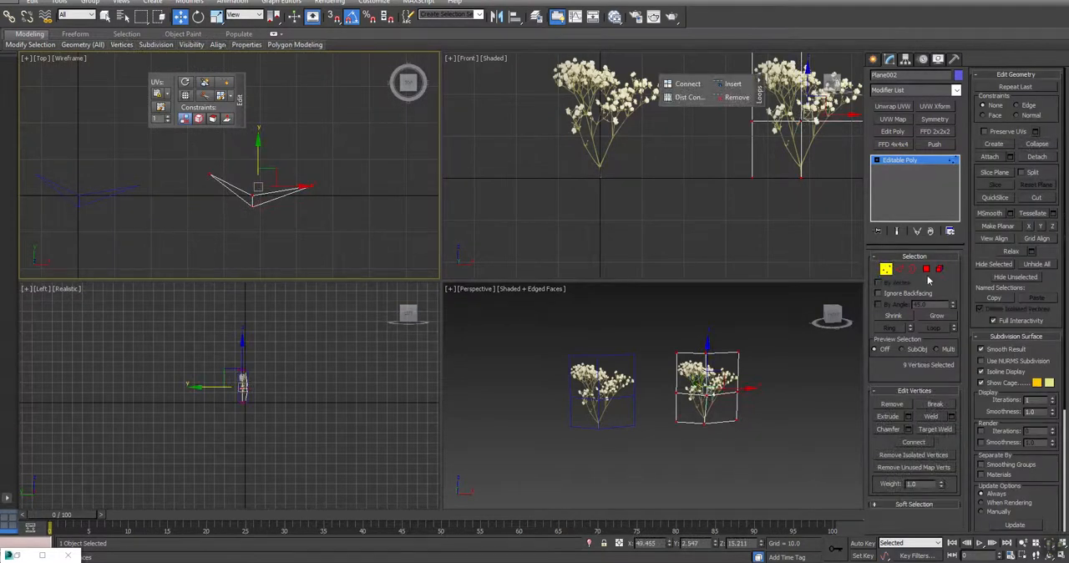
left_click(1053, 227)
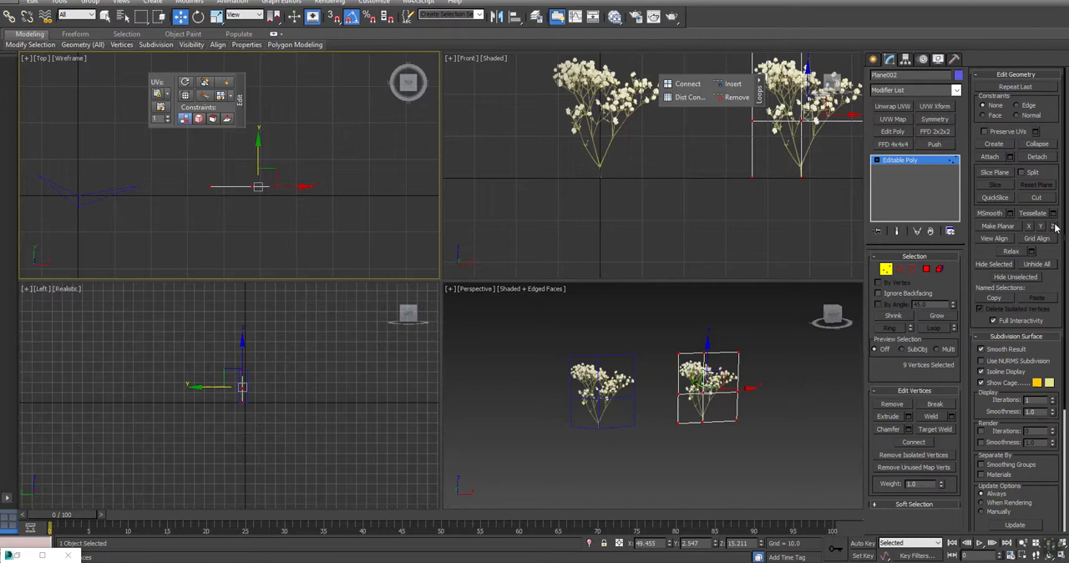
middle_click_drag(269, 226, 265, 216)
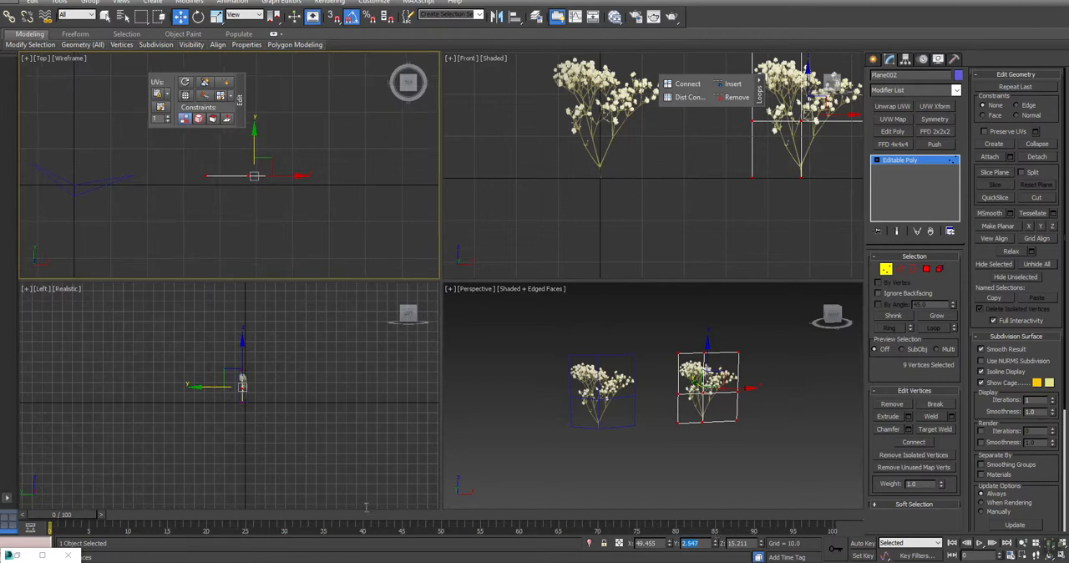
type("0")
key("Return")
left_click(885, 269)
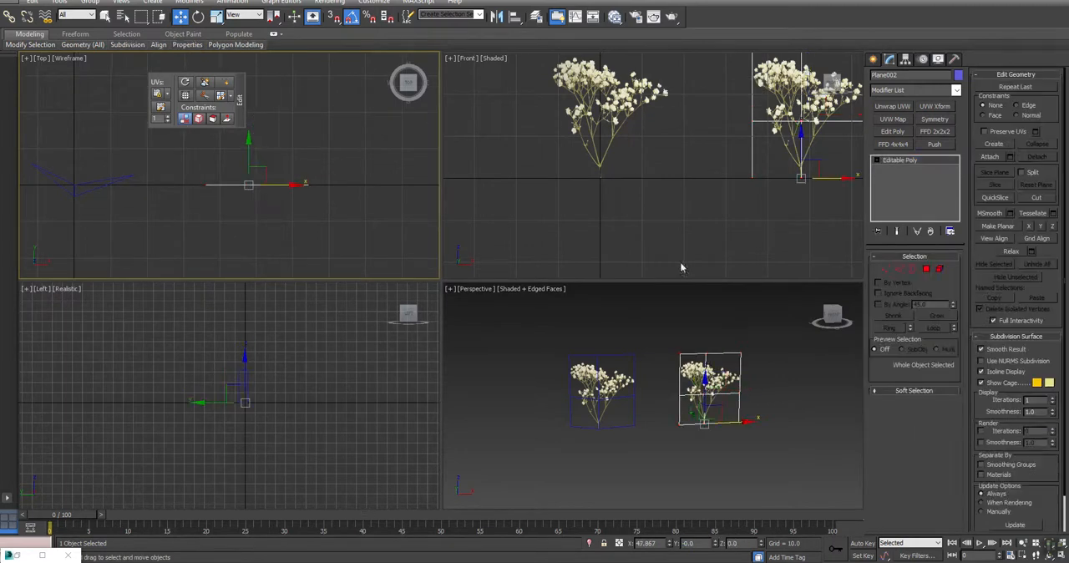
- Make a copy of the flattened plane rotated 70 degrees about the Z axis
middle_click_drag(289, 195, 297, 220)
key("e")
left_click_drag(267, 173, 235, 159)
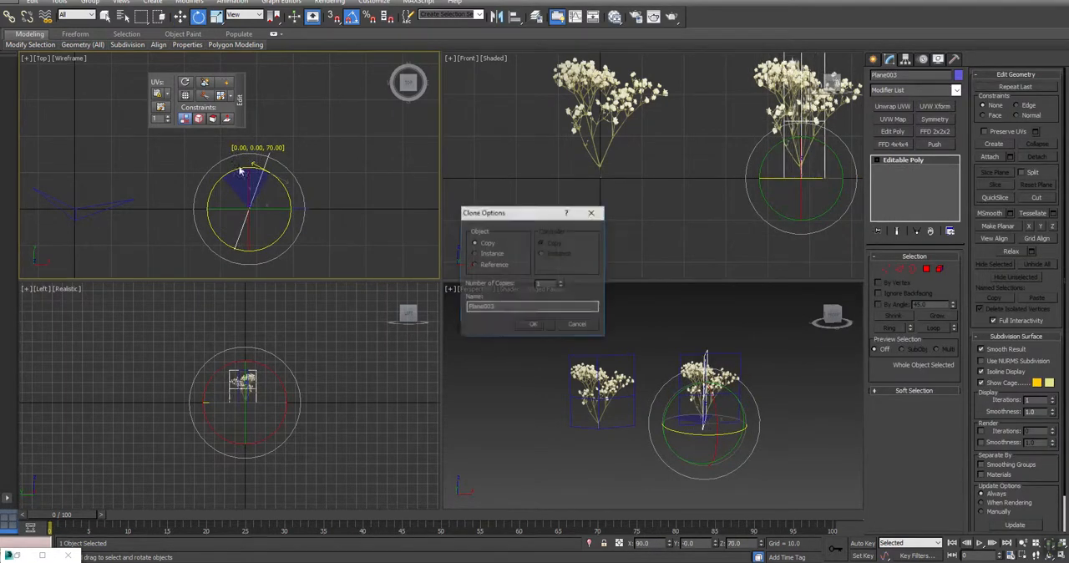
left_click(530, 328)
- Add another rotated copy to form three crossing planes around the stem, and delete the surplus plane
right_click(608, 369)
key("alt+w")
key("ctrl+r")
mouse_move(598, 342)
left_mouse_down()
mouse_move(403, 312)
mouse_move(535, 357)
mouse_move(659, 348)
left_mouse_up()
key("e")
left_click(535, 324)
mouse_move(518, 338)
middle_mouse_down("alt")
mouse_move(490, 329)
mouse_move(512, 314)
mouse_move(568, 318)
mouse_move(446, 334)
mouse_move(493, 279)
middle_mouse_up("alt")
key("Delete")
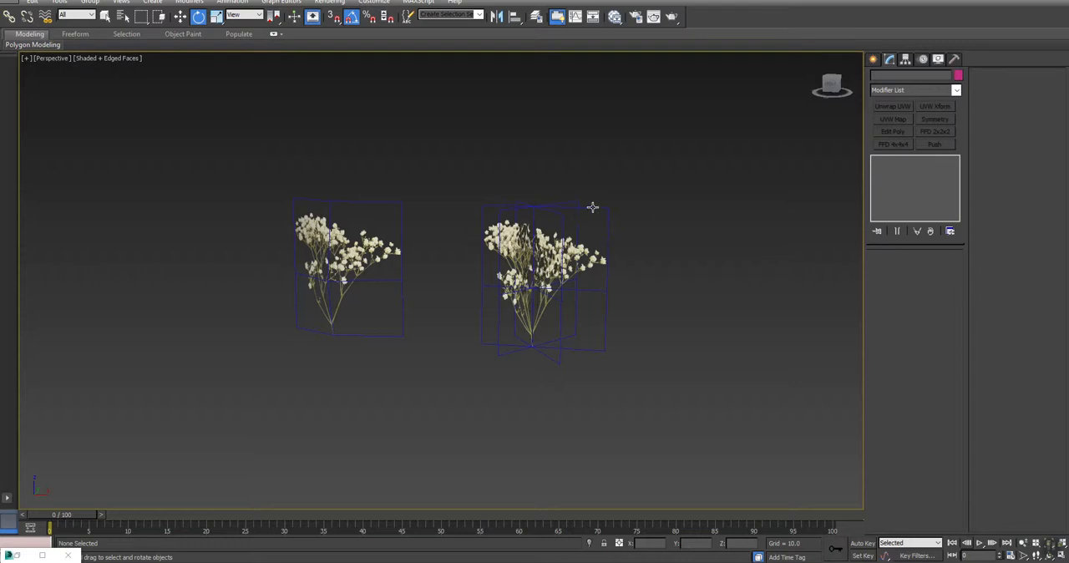
- Attach the two rotated planes to the unrotated flat plane as one object, and deselect it
left_click(604, 218)
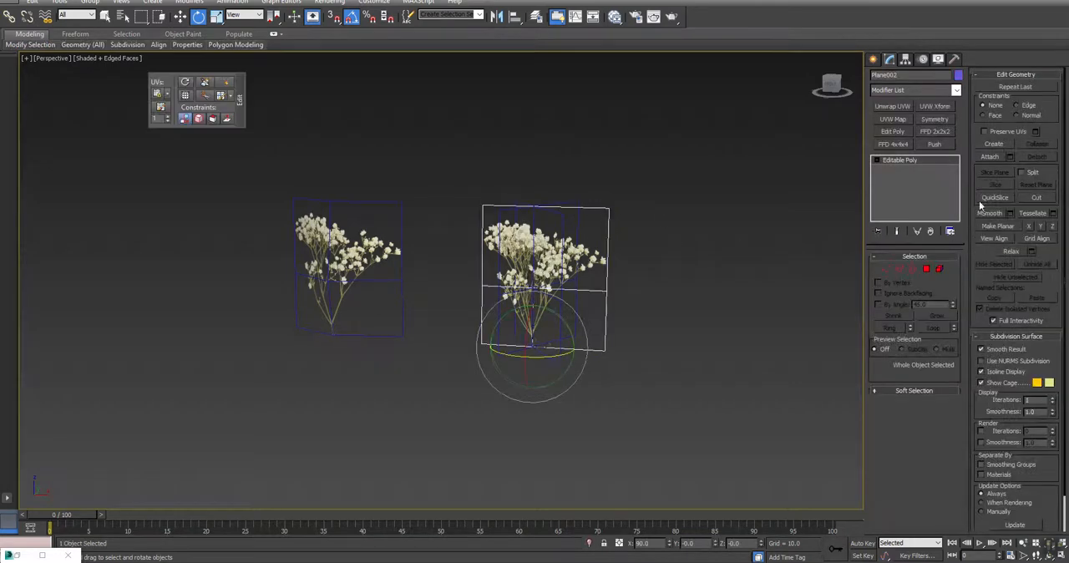
left_click(991, 157)
left_click(557, 225)
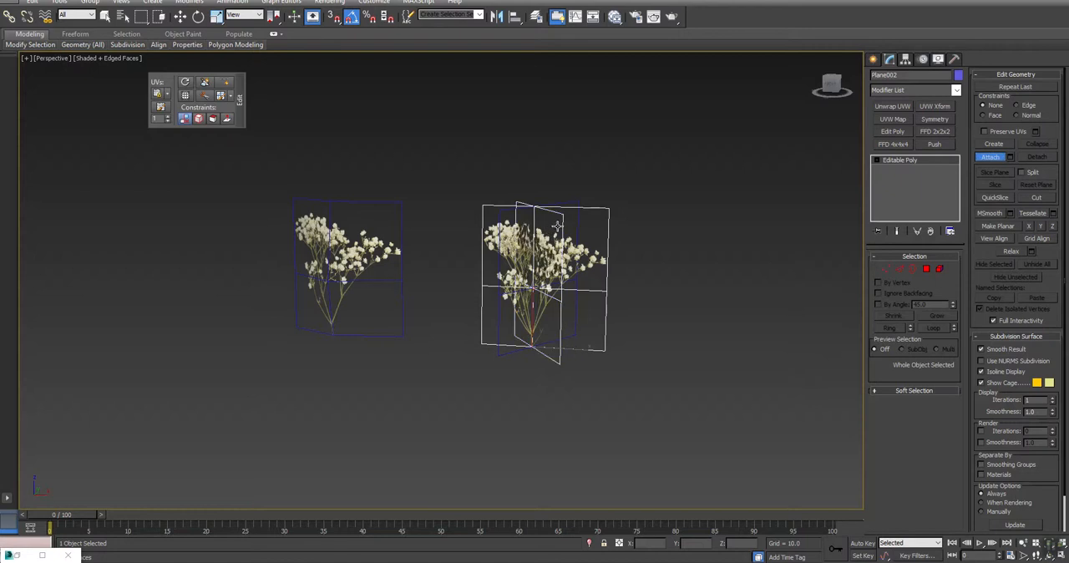
left_click(573, 206)
key("w")
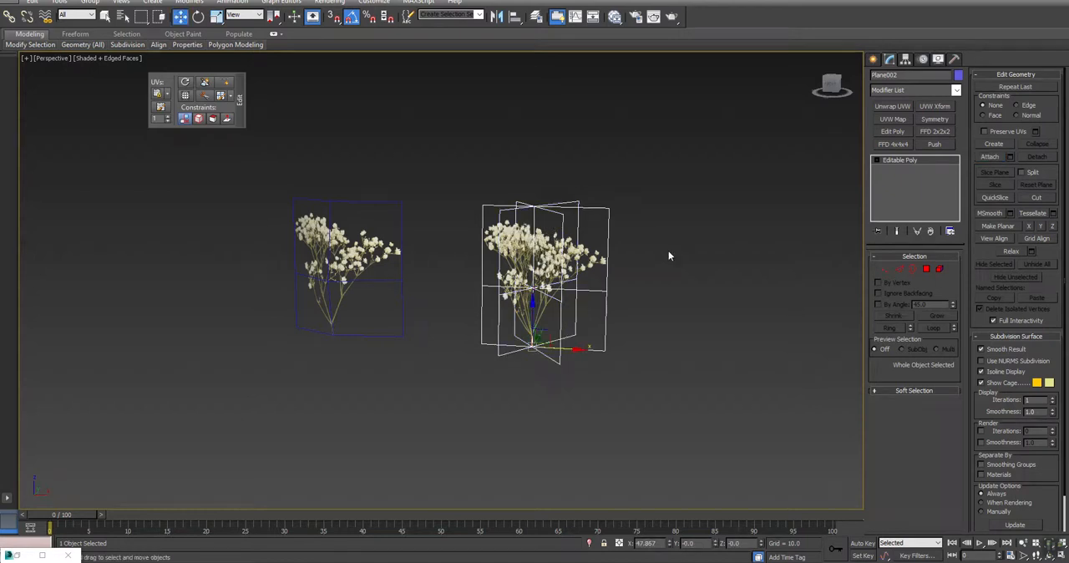
left_click(669, 250)
scroll(598, 279, "up", 4)
key("ctrl+r")
left_click_drag(468, 309, 457, 350)
key("w")
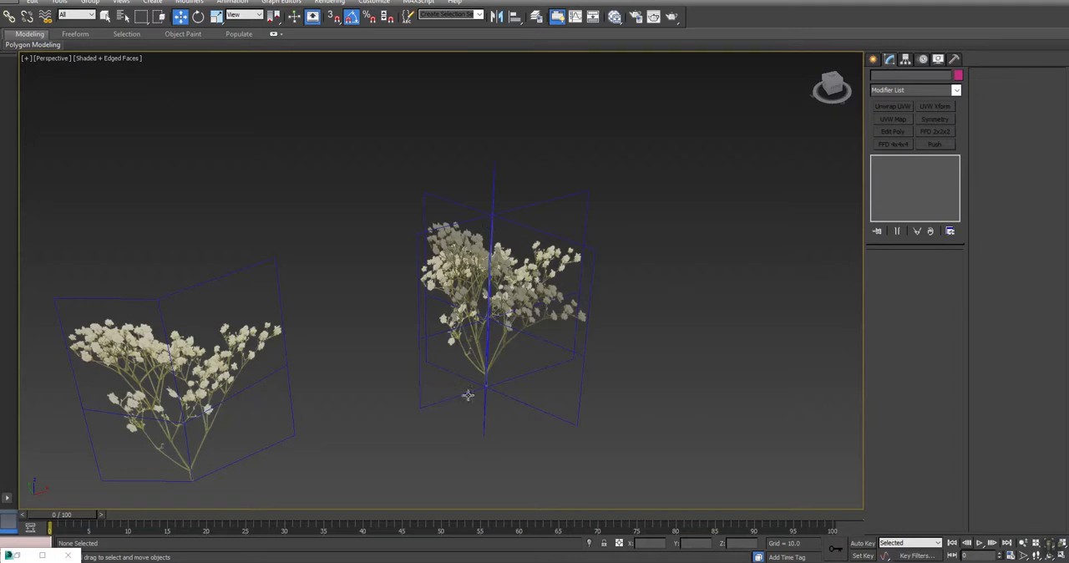
middle_click_drag(509, 297, 596, 263)
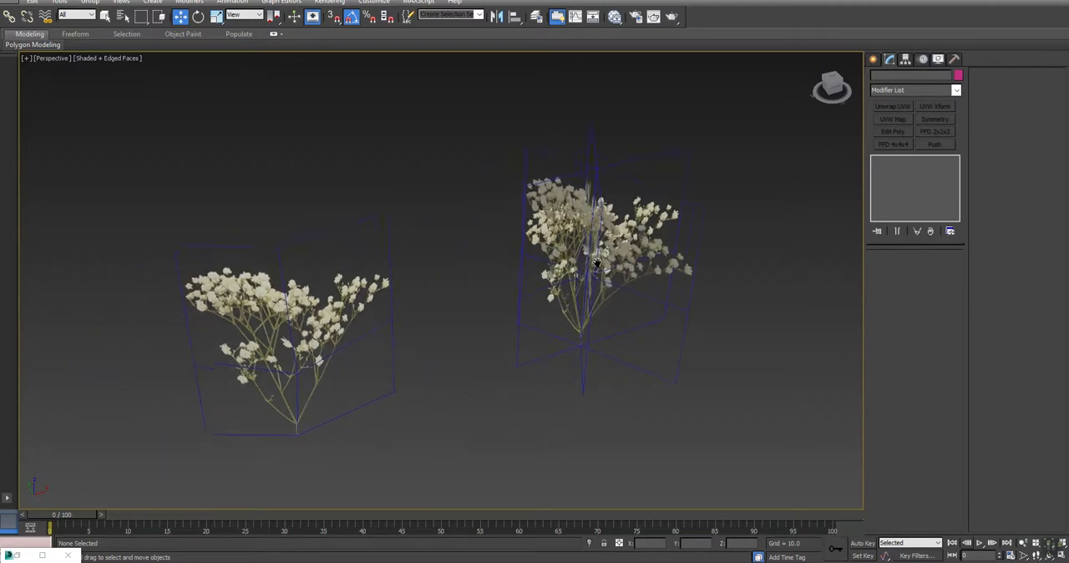